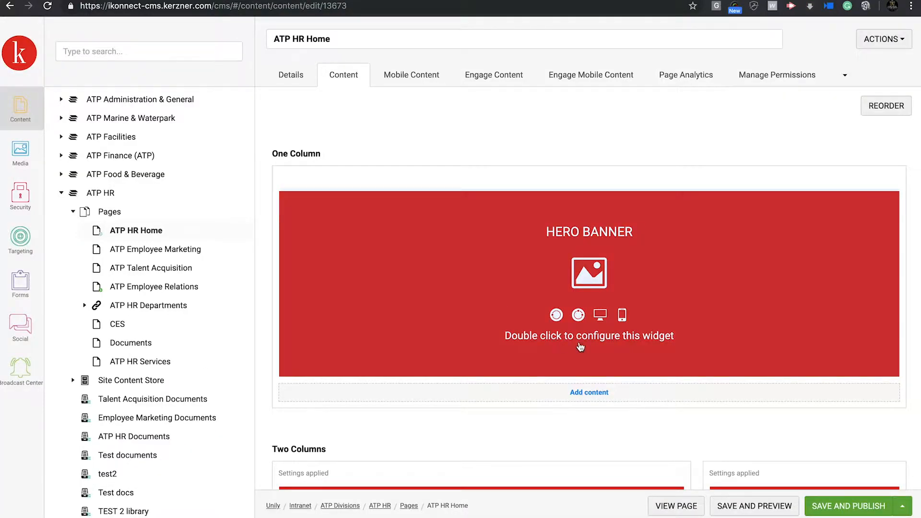
- Scroll down the live ATP HR Home page to view its Human Resources banner and welcome text
scroll(582, 343, down, 5)
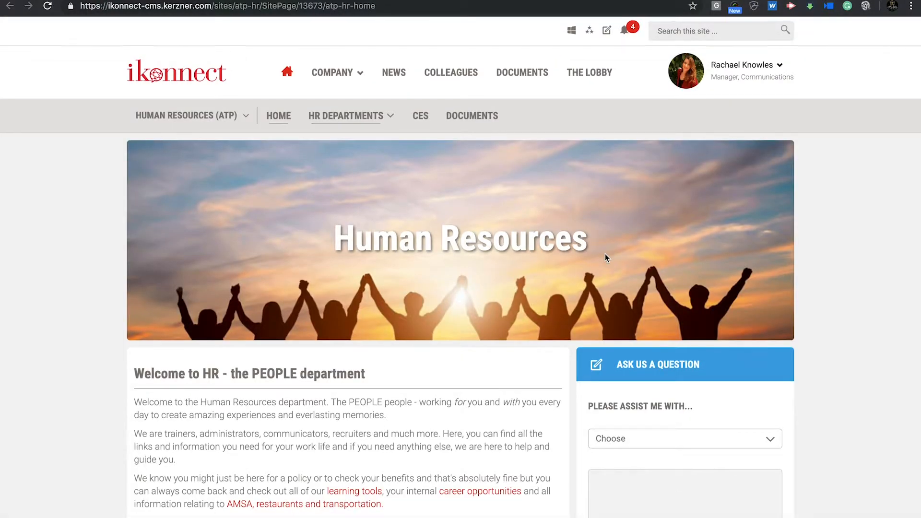
- Reload ATP HR Home in the editor and show its content layout with the Hero Banner section
scroll(605, 255, down, 20)
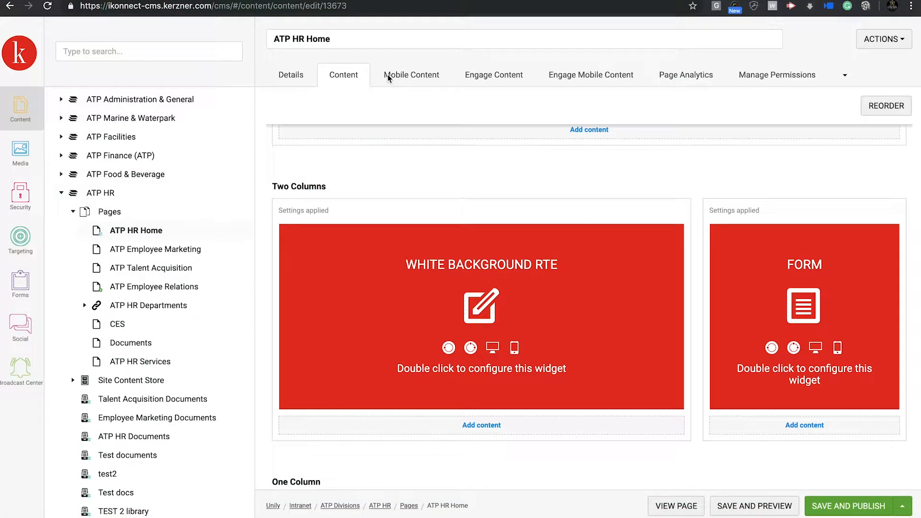
scroll(473, 158, up, 5)
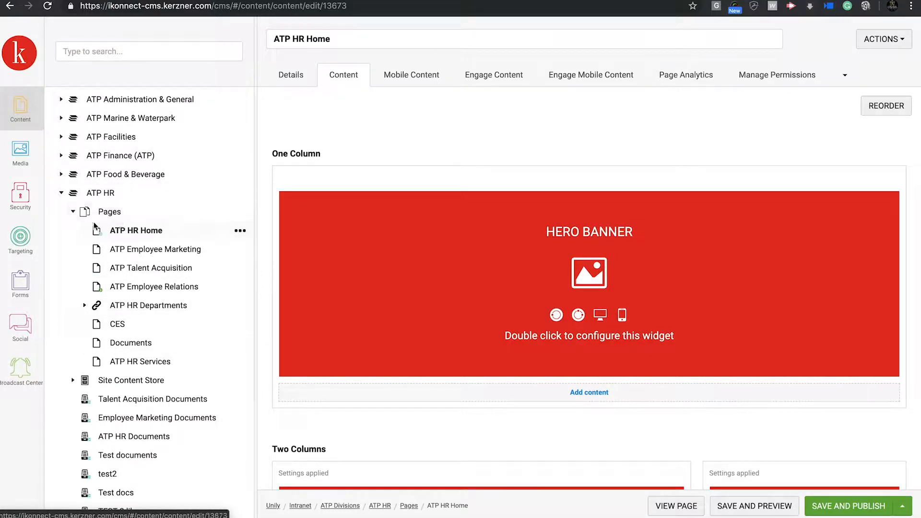
click(135, 234)
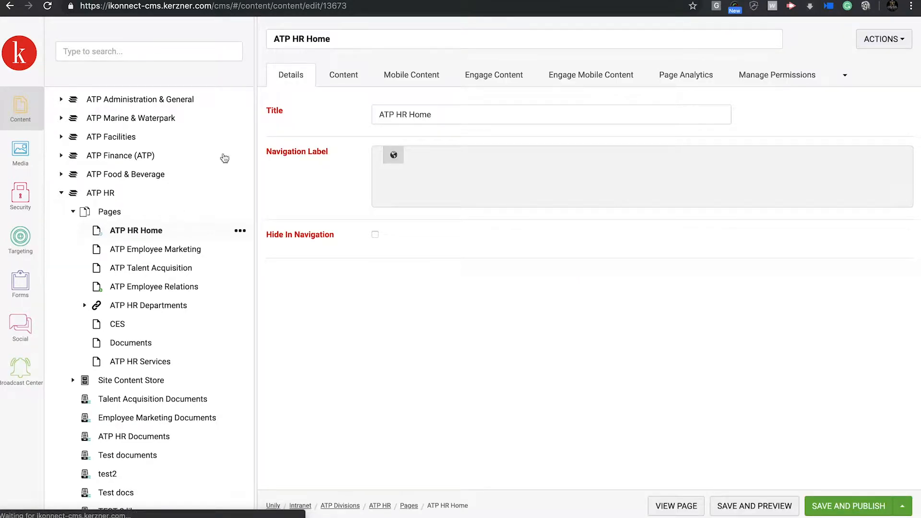
click(348, 80)
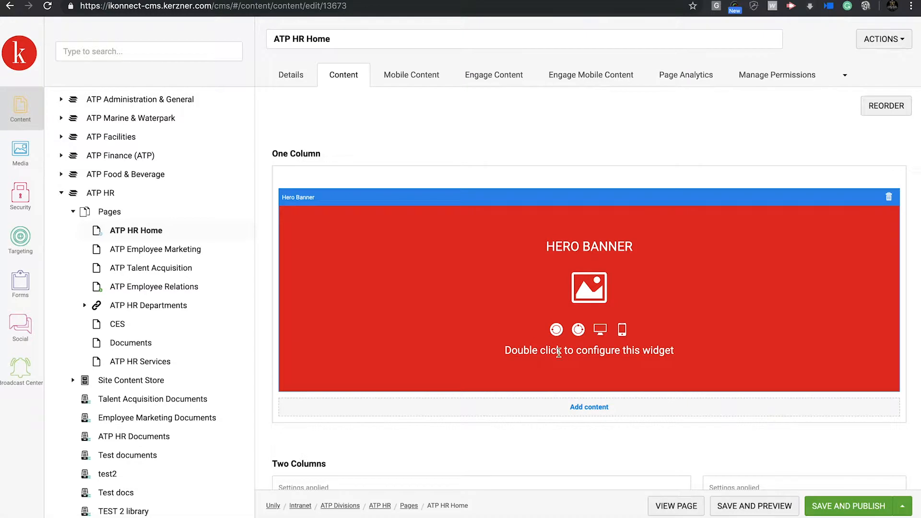
scroll(558, 353, down, 10)
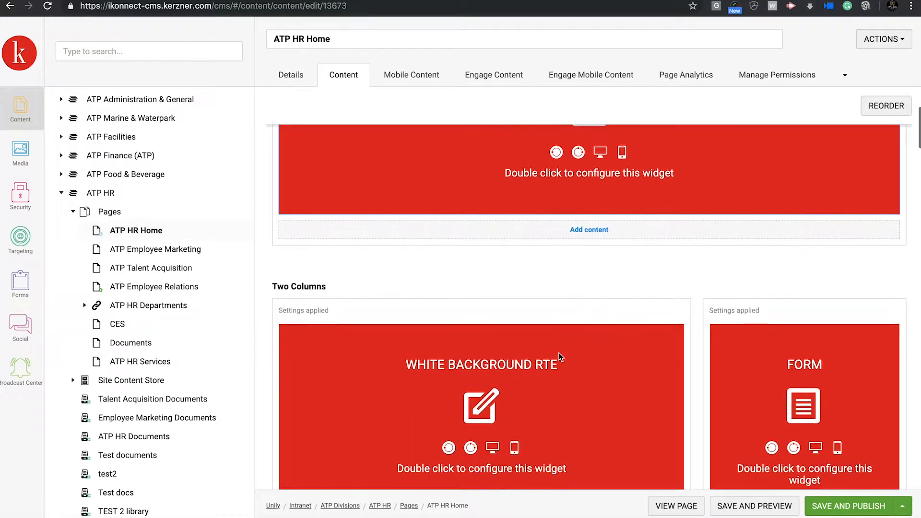
scroll(560, 357, up, 10)
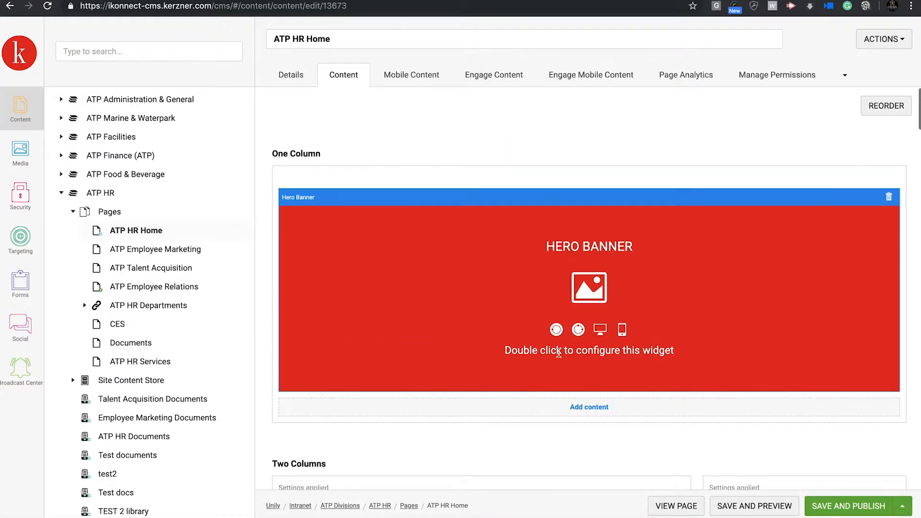
- Set the Hero Banner description to 'HR department' and its text colour to blue, then apply
double_click(656, 280)
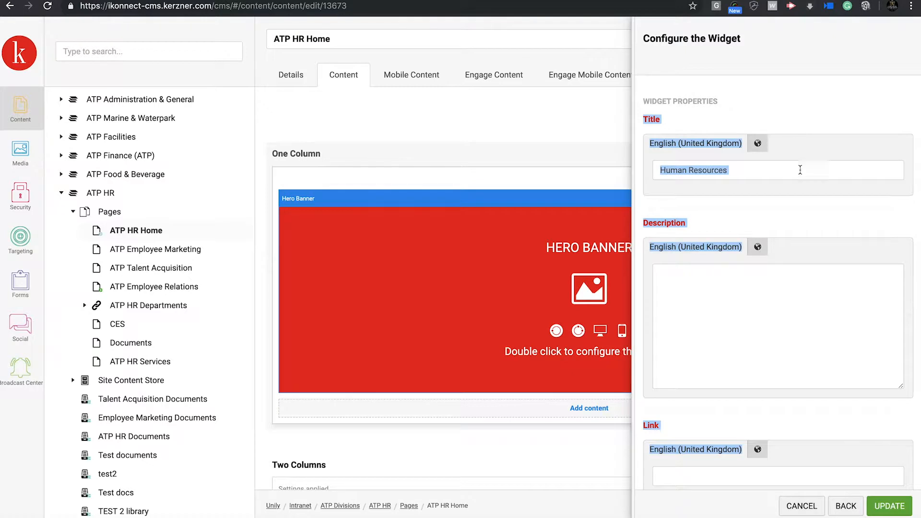
click(783, 174)
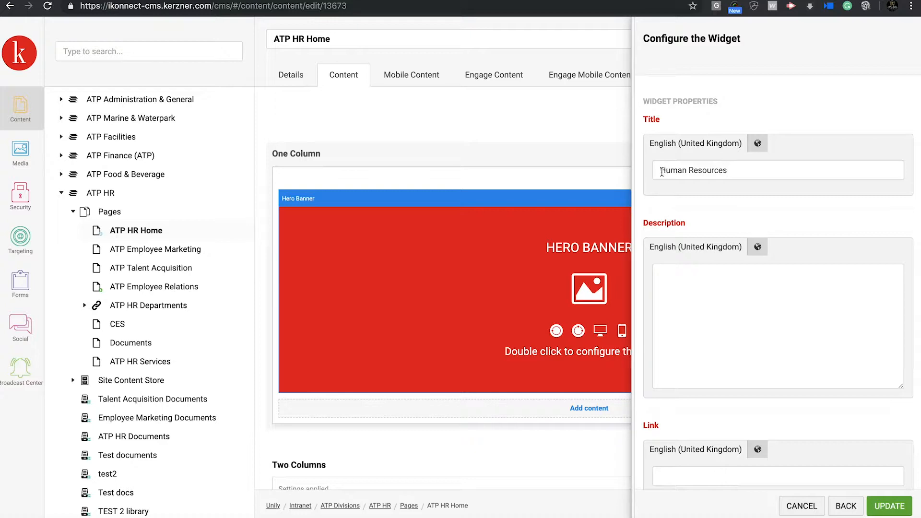
drag(661, 171, 729, 172)
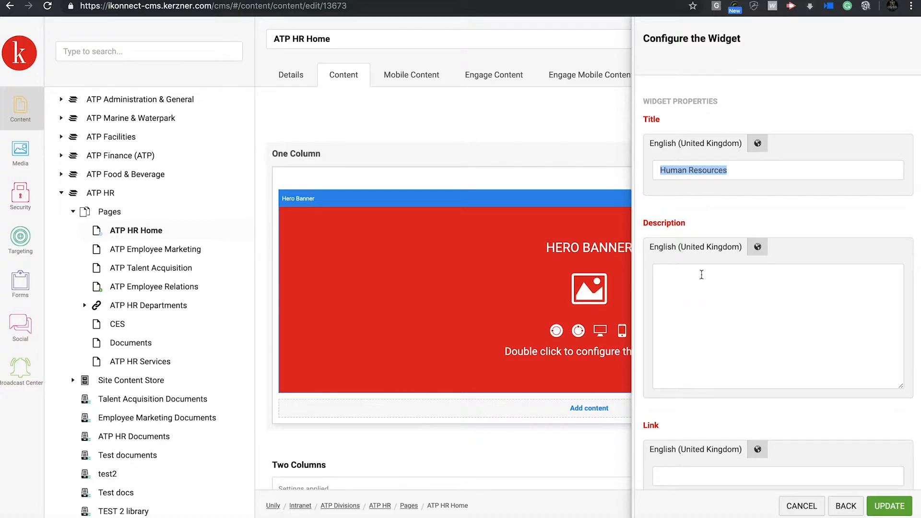
click(702, 275)
text(HR)
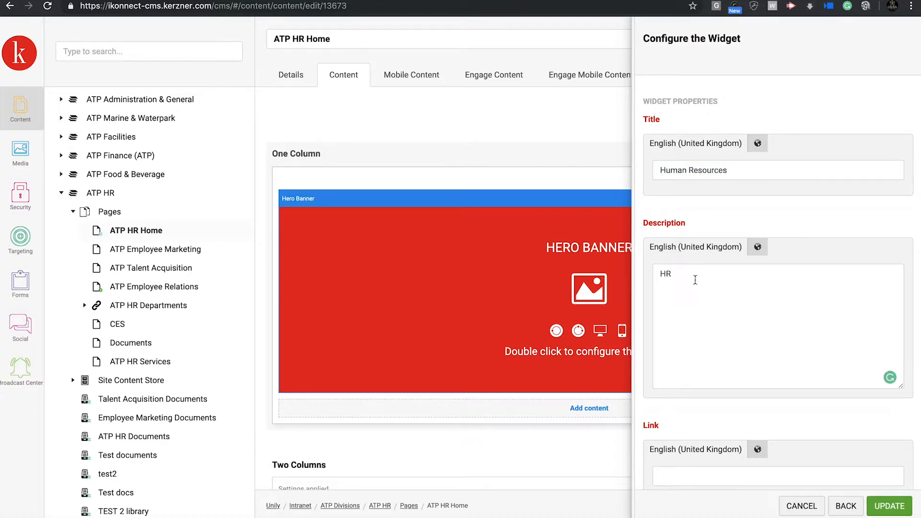
text( department)
scroll(723, 345, down, 5)
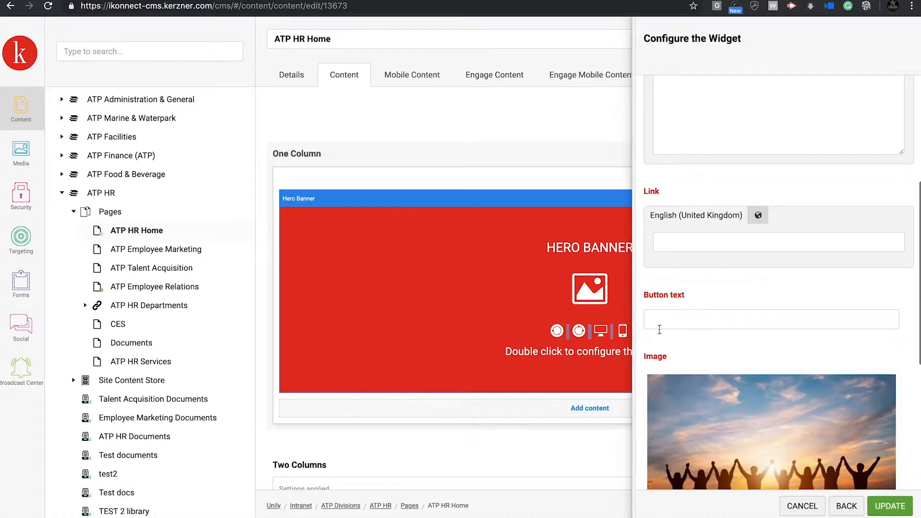
scroll(705, 307, down, 3)
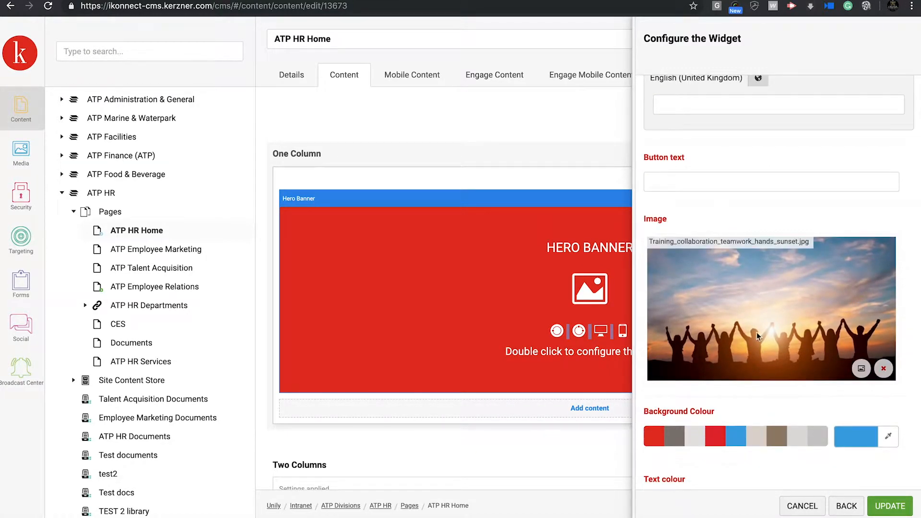
scroll(736, 434, down, 2)
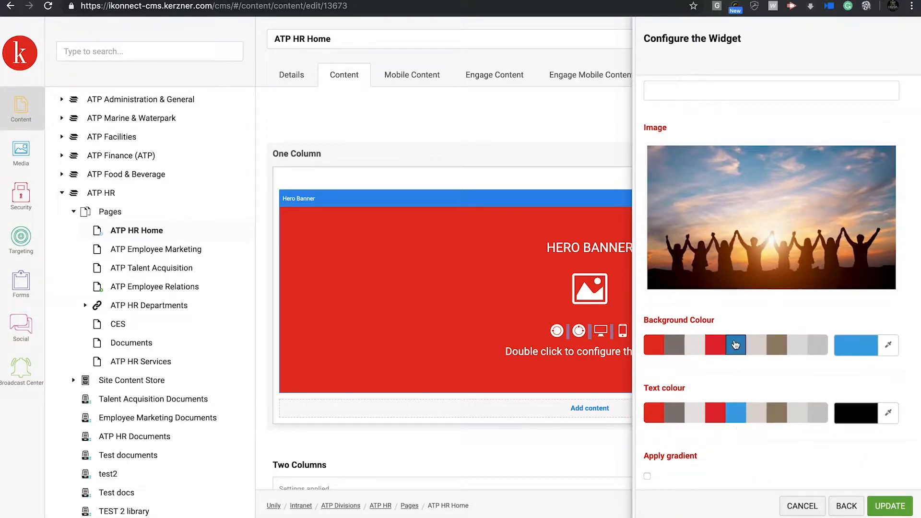
click(737, 414)
scroll(792, 473, down, 1)
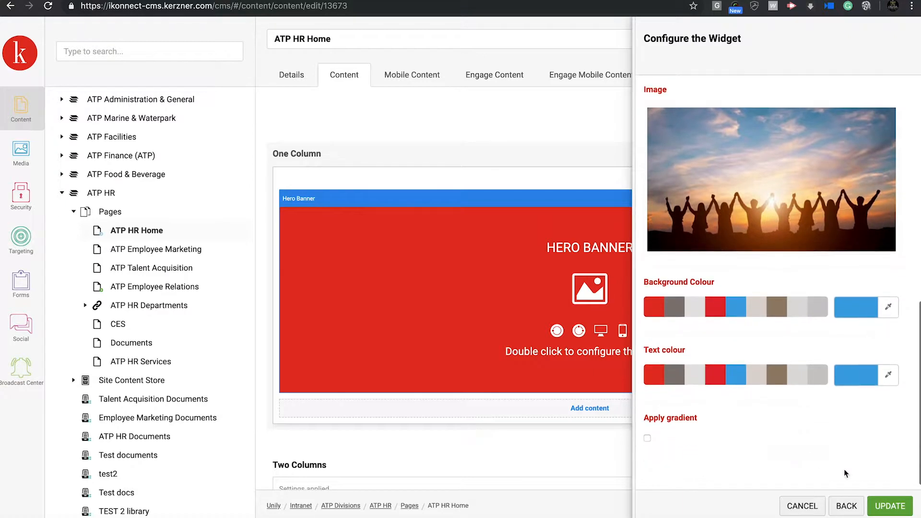
click(884, 512)
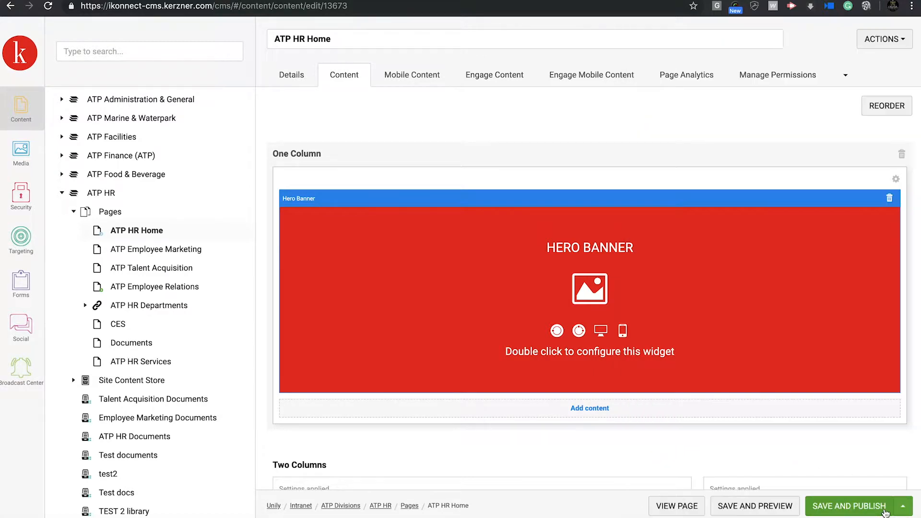
- Check the updated HR banner in the preview tab, then save and publish ATP HR Home
click(230, 0)
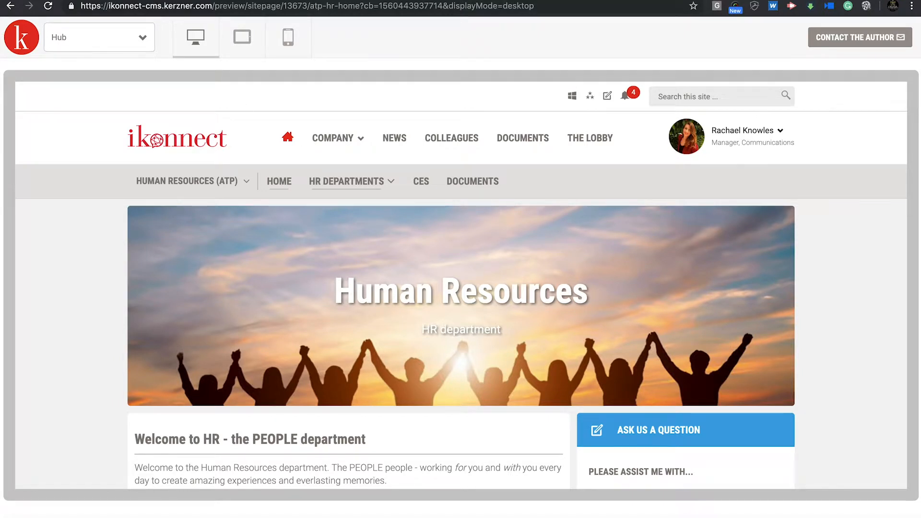
click(196, 0)
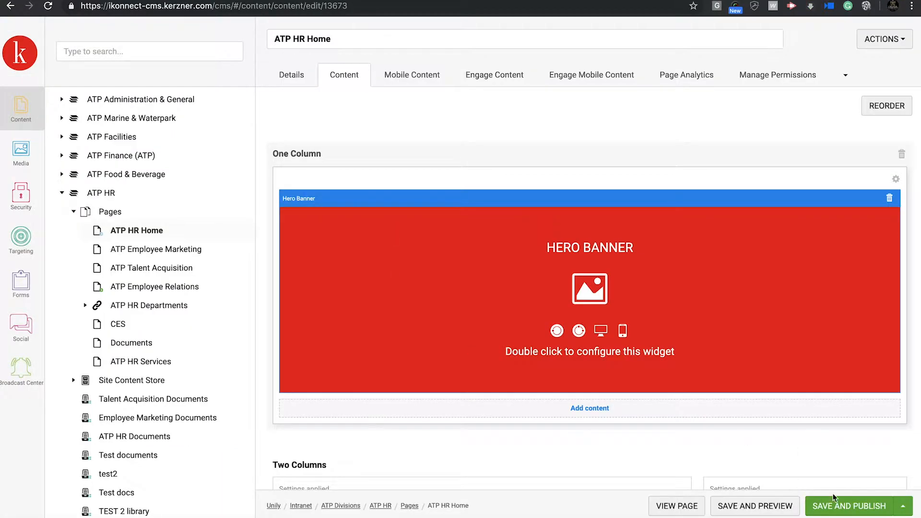
click(865, 508)
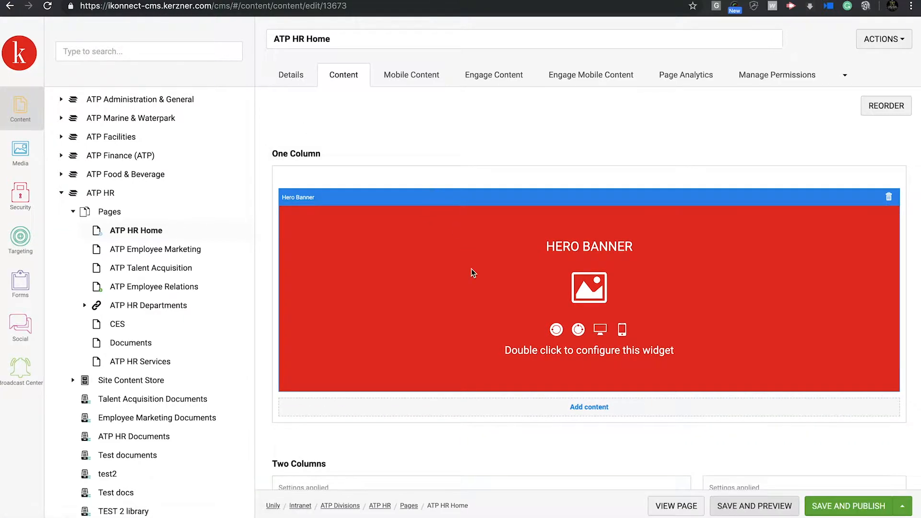
scroll(476, 304, down, 4)
scroll(476, 305, down, 5)
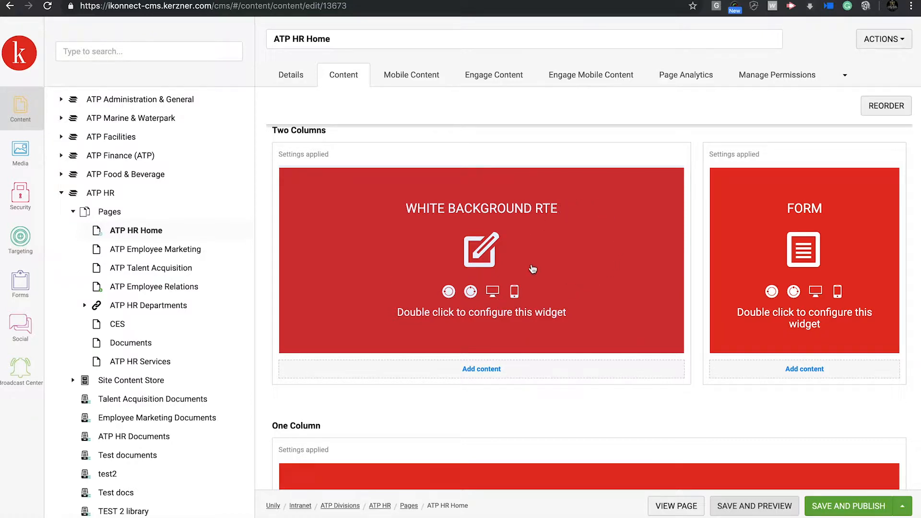
double_click(594, 269)
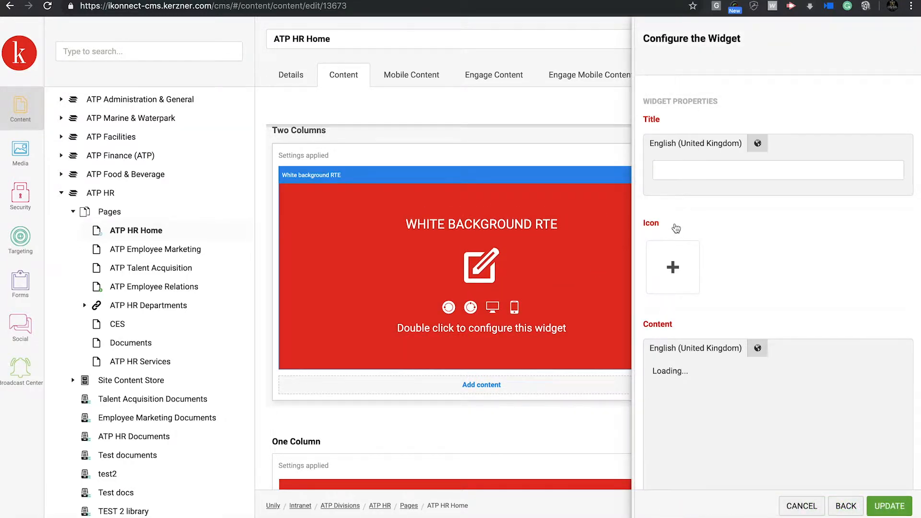
scroll(694, 360, down, 2)
scroll(694, 361, down, 2)
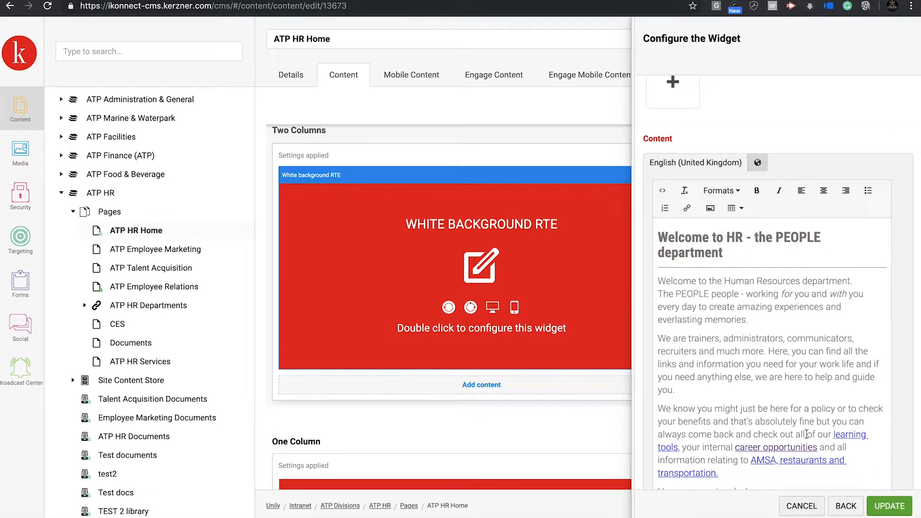
scroll(814, 446, down, 2)
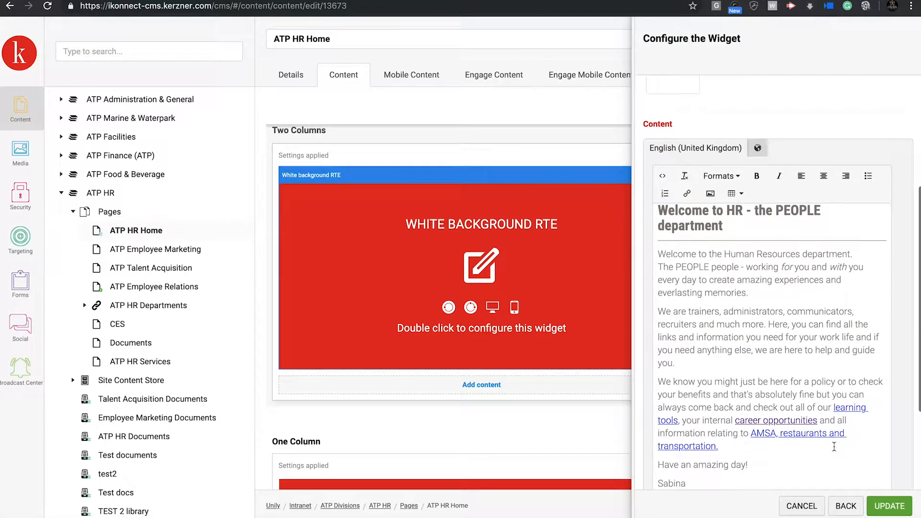
scroll(825, 477, down, 2)
scroll(795, 431, down, 2)
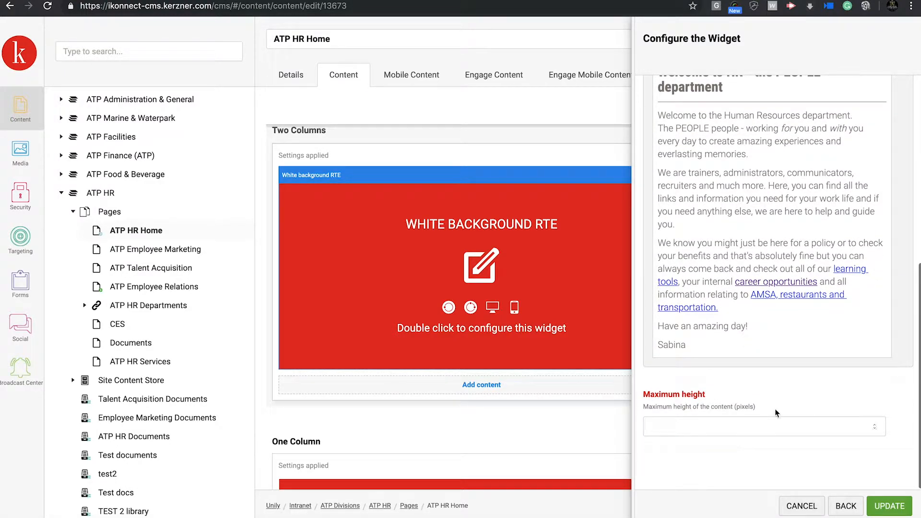
click(890, 506)
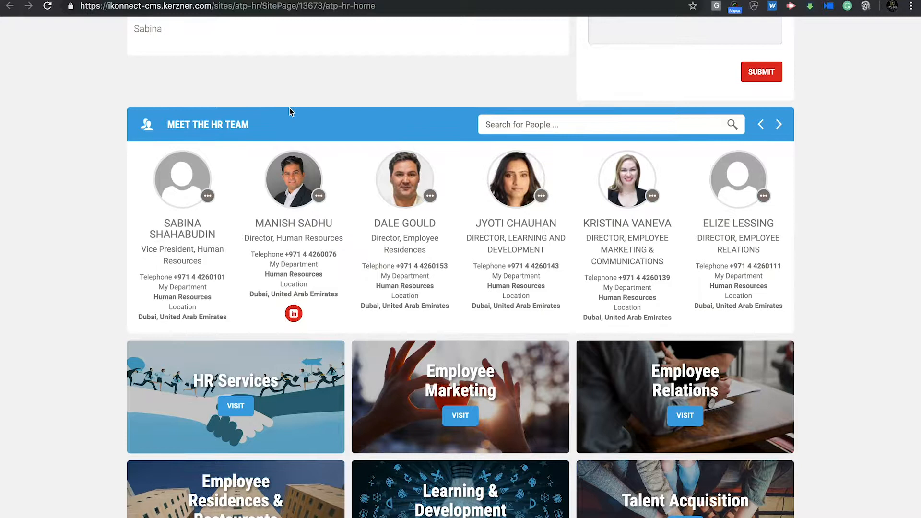
scroll(289, 108, up, 10)
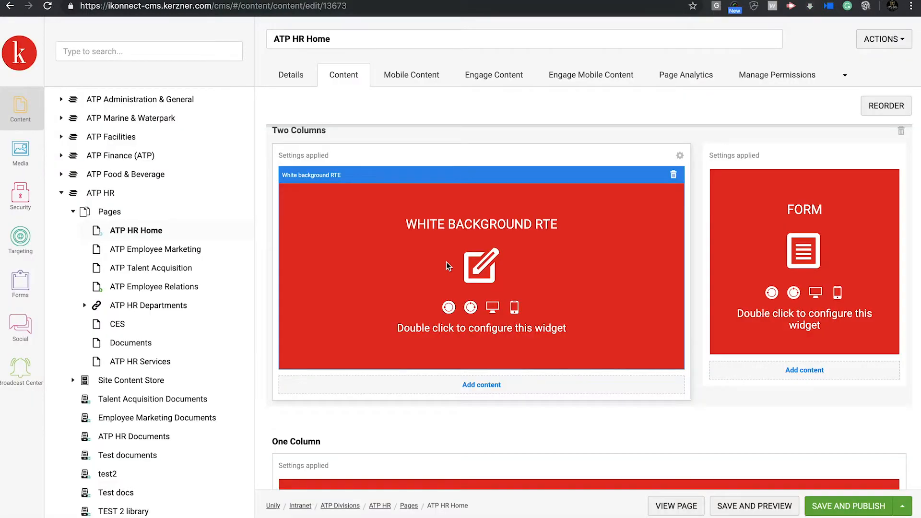
scroll(572, 209, down, 5)
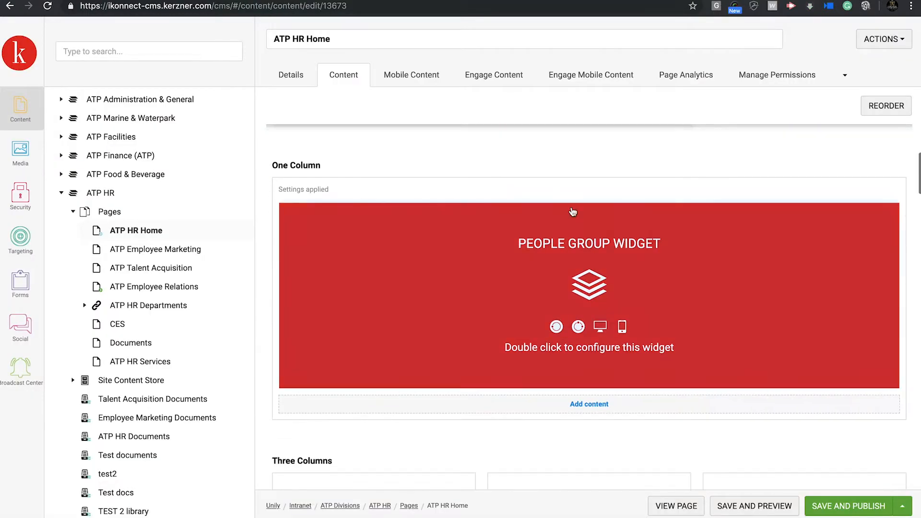
click(654, 273)
scroll(695, 269, down, 1)
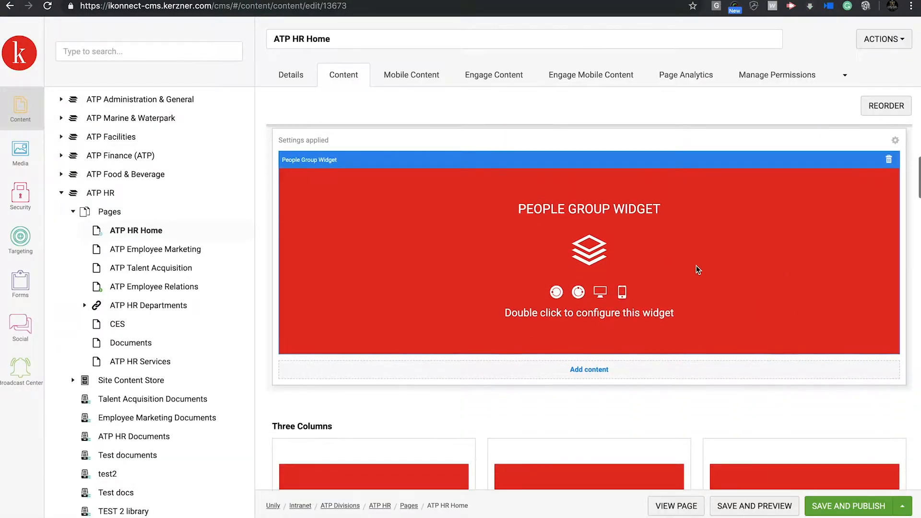
- In the People Group widget settings, search for a colleague by name and submit them to the people list
double_click(644, 227)
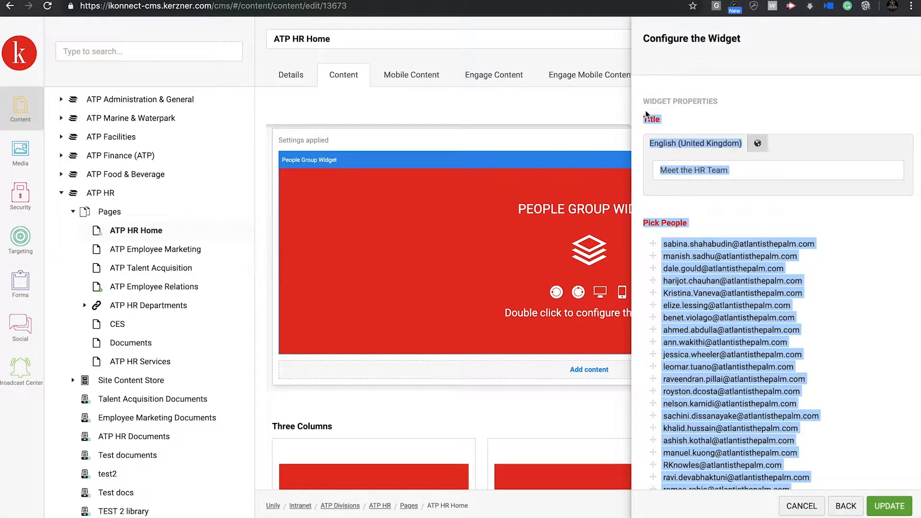
click(734, 206)
scroll(772, 216, down, 5)
scroll(773, 215, down, 6)
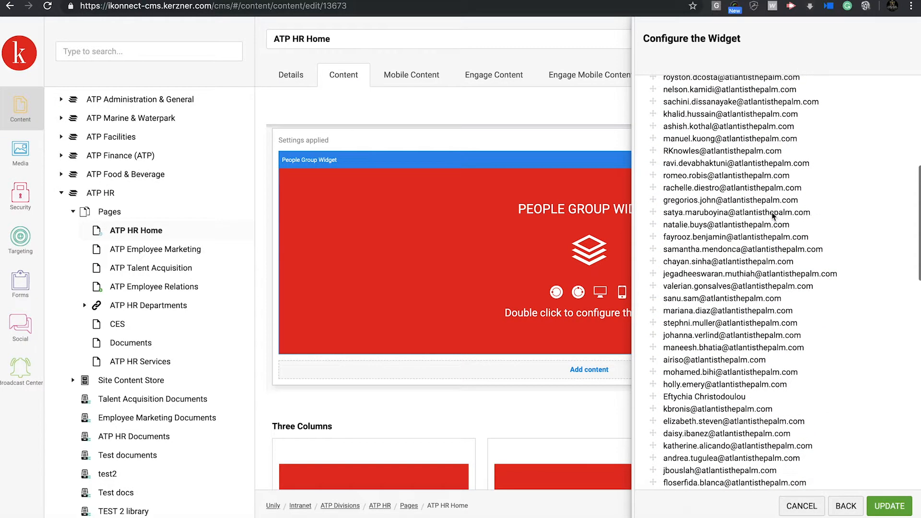
scroll(772, 217, down, 5)
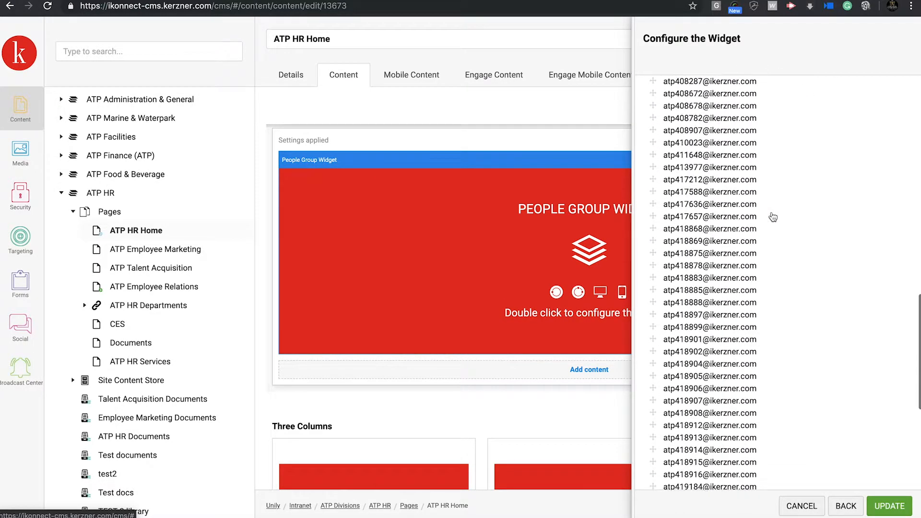
scroll(782, 421, down, 4)
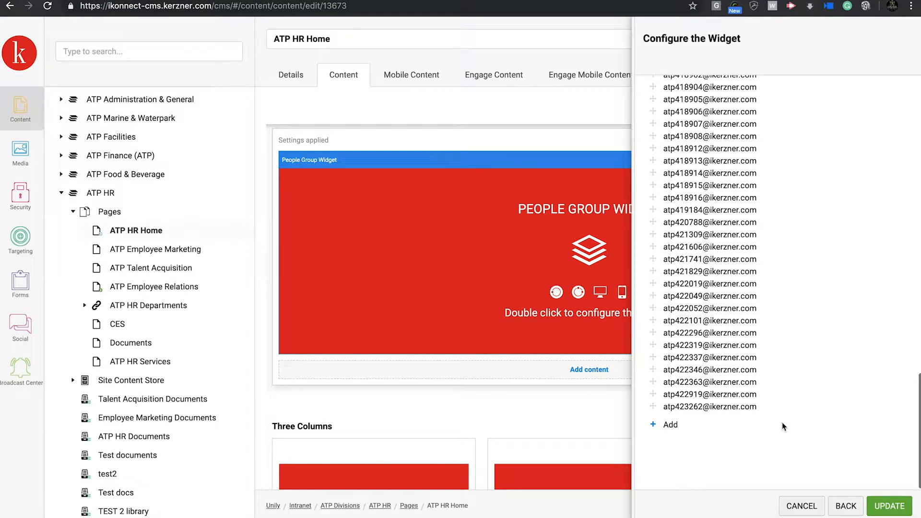
click(670, 426)
click(663, 103)
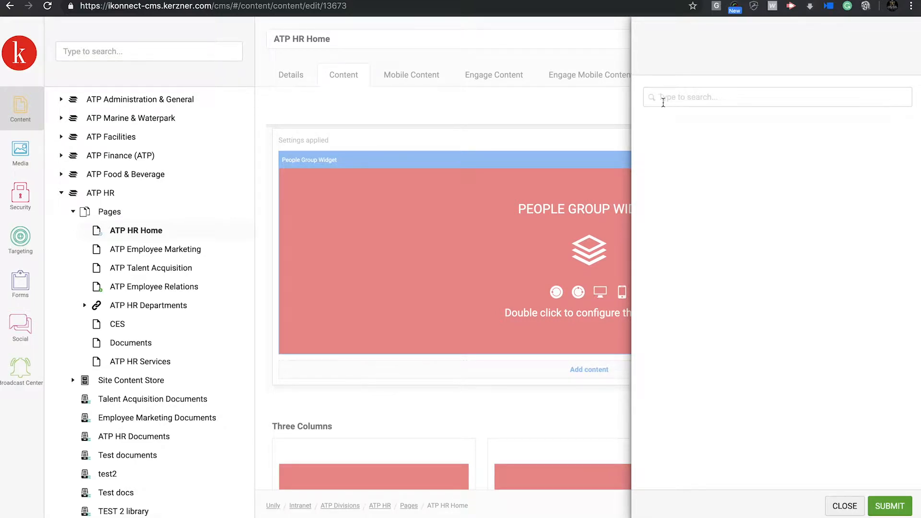
text(Romeo)
click(692, 151)
click(889, 506)
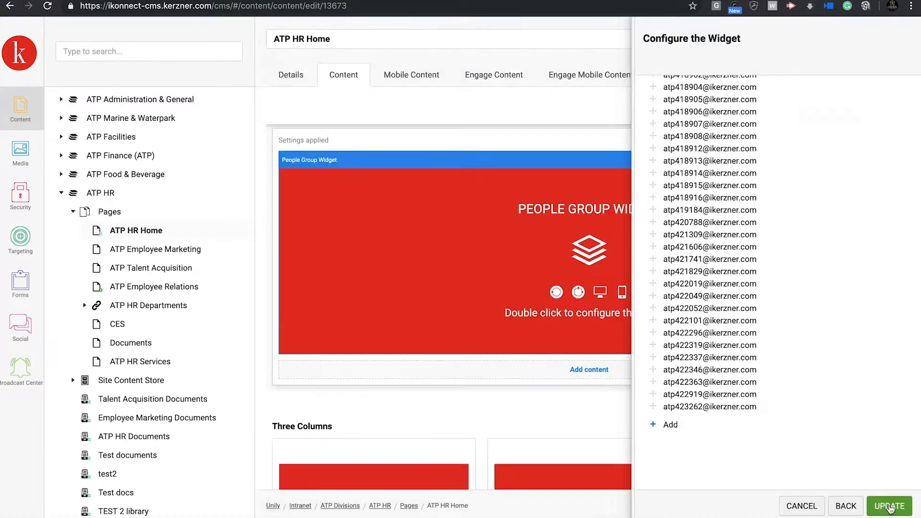
- Add a colleague found by their staff account id to the People Group list and apply the widget update
click(670, 425)
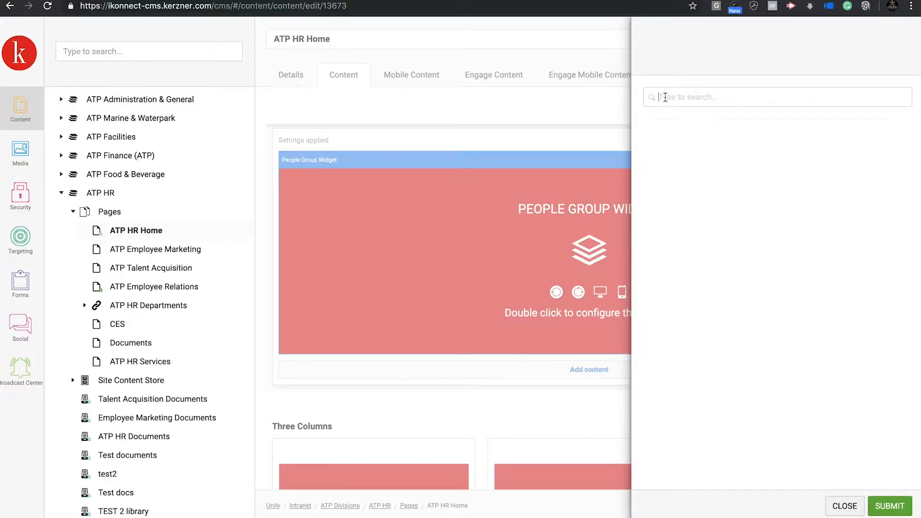
click(665, 97)
text(Tasneem)
key(super+a)
text(atp423262)
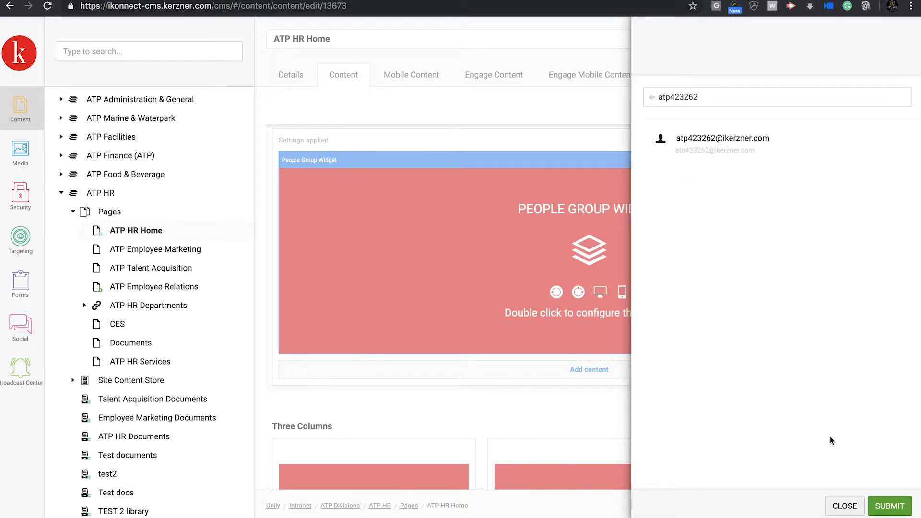
click(777, 145)
click(893, 507)
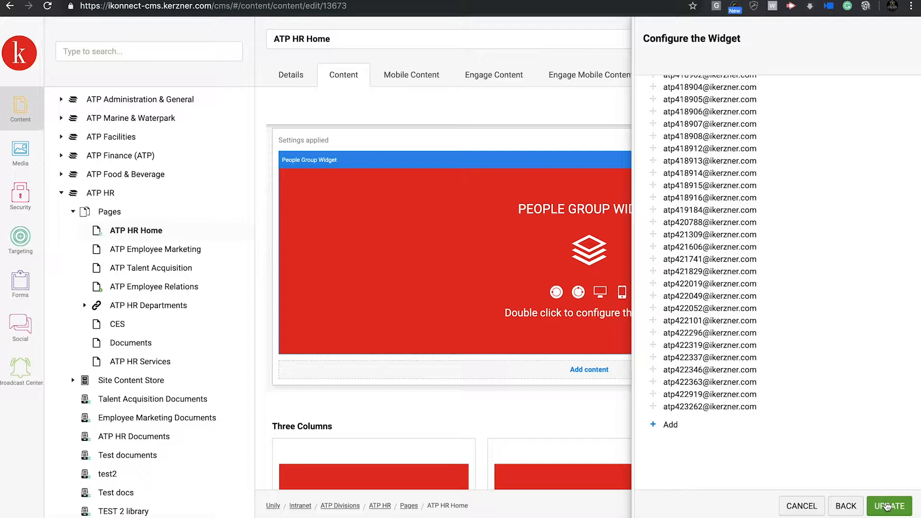
click(887, 507)
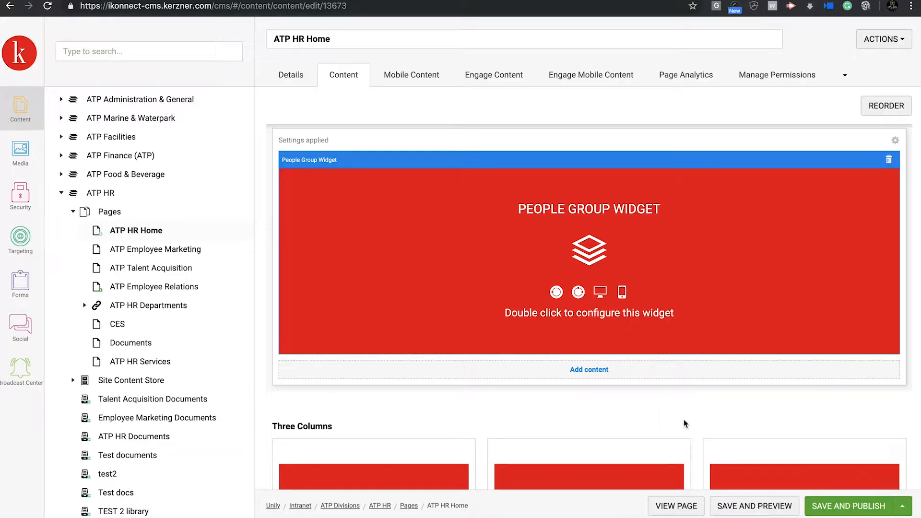
- Scroll the page preview down to the Meet the HR Team section showing six colleagues
scroll(683, 420, down, 3)
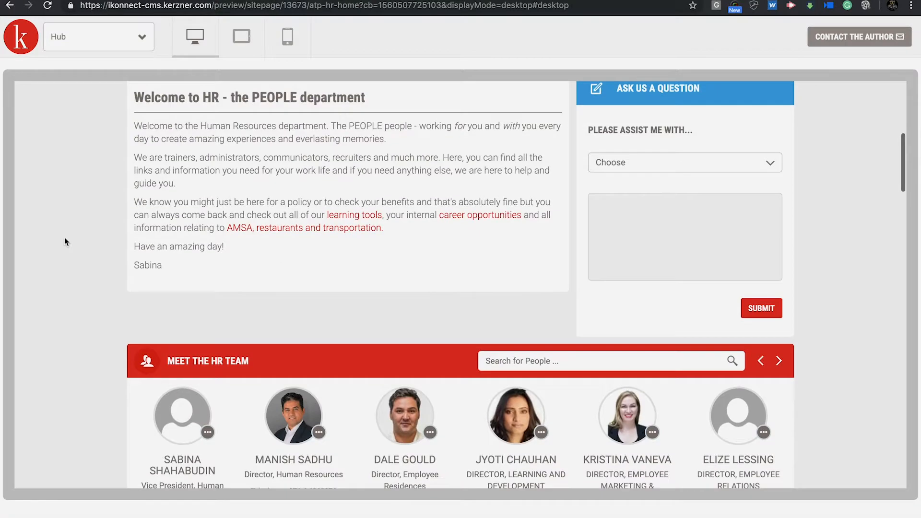
scroll(64, 237, down, 5)
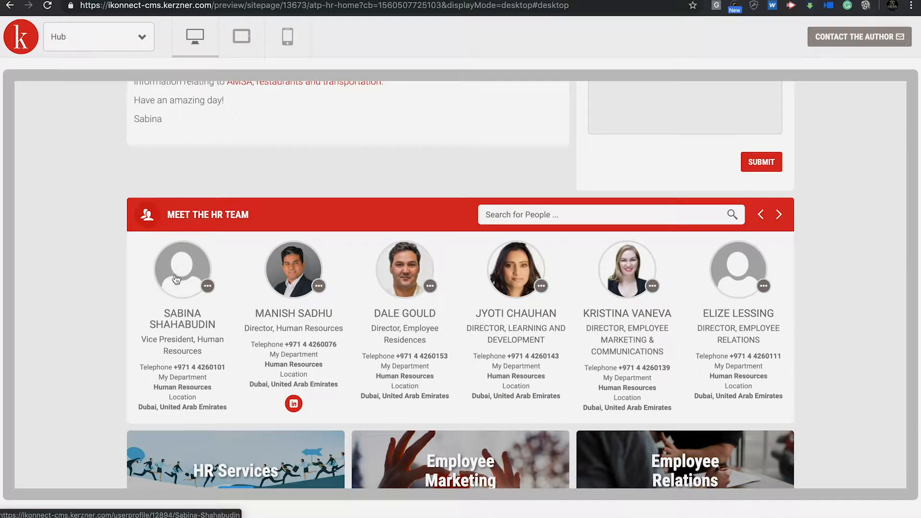
scroll(267, 294, down, 2)
scroll(267, 293, down, 1)
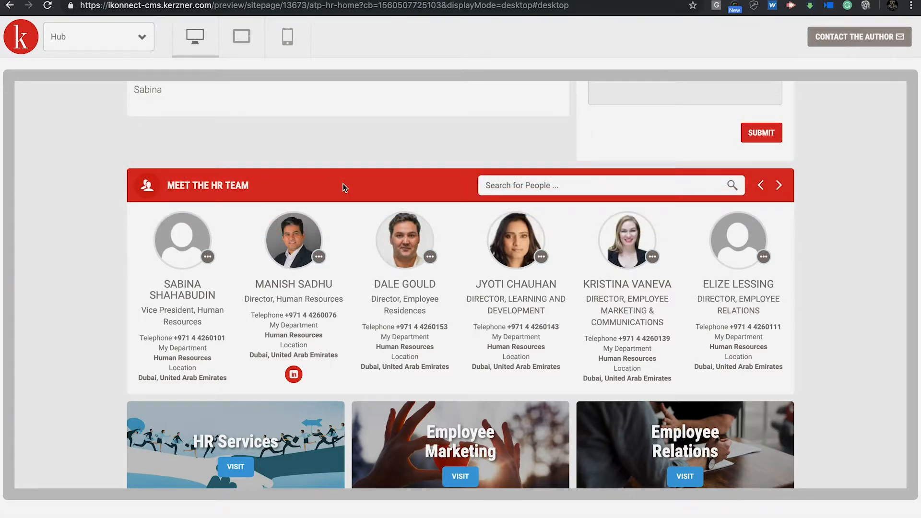
- Give the People Group widget's row the CSS class 'atlantis'
scroll(342, 184, up, 2)
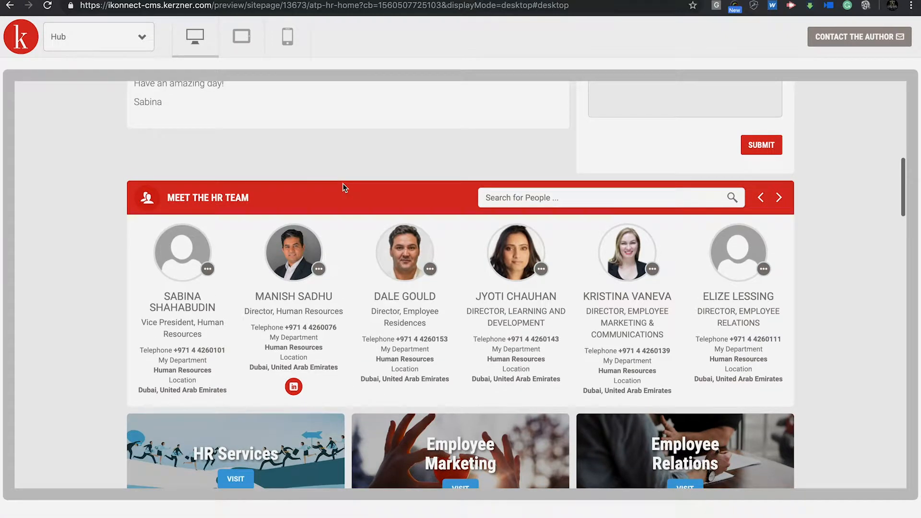
scroll(342, 183, up, 2)
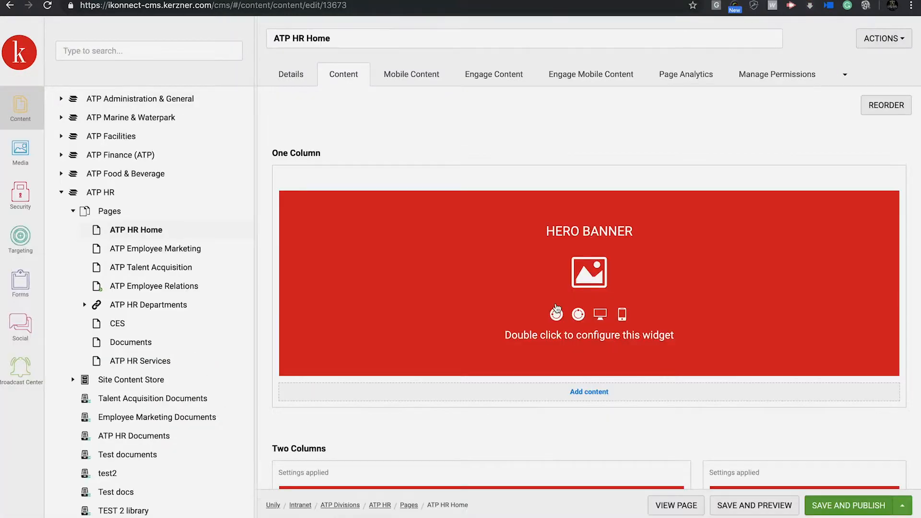
scroll(557, 308, down, 8)
scroll(556, 308, down, 3)
mouse_move(860, 262)
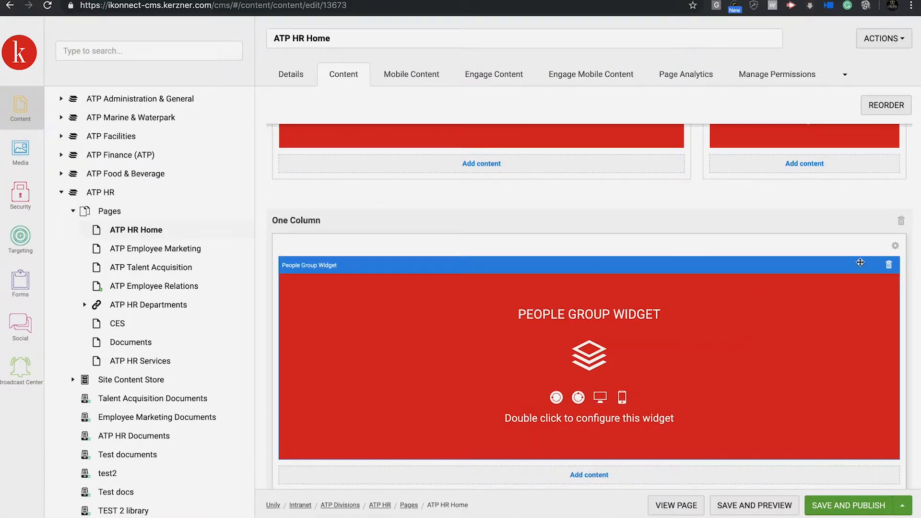
click(895, 248)
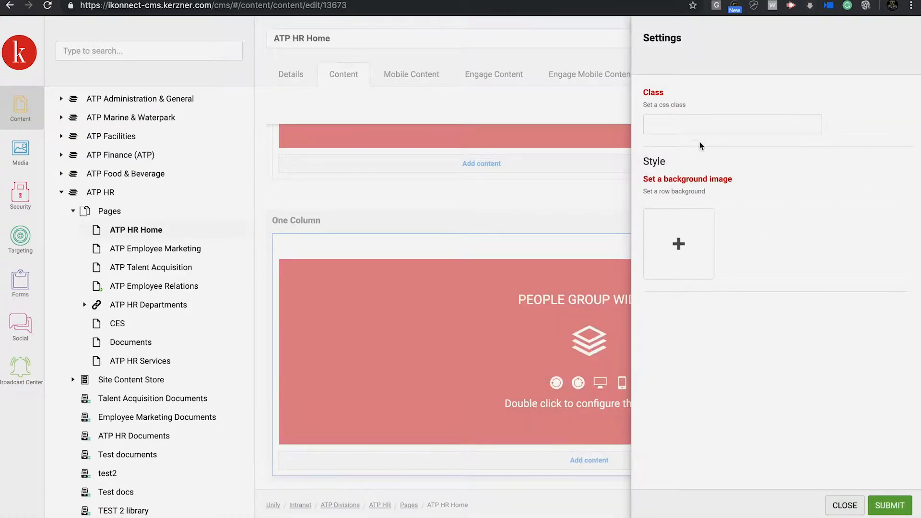
text(atlantis)
click(888, 508)
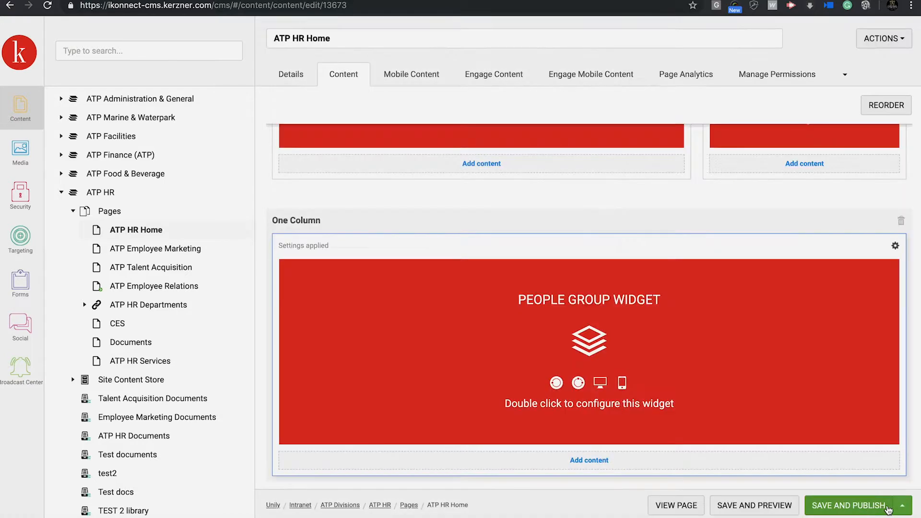
- Save and publish ATP HR Home and check the now-blue team header in the preview
click(848, 506)
scroll(263, 259, down, 3)
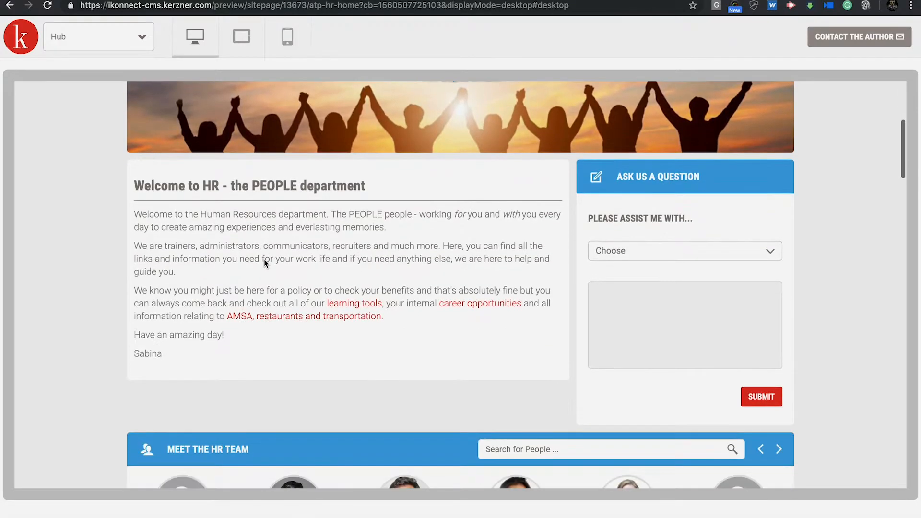
scroll(264, 259, down, 5)
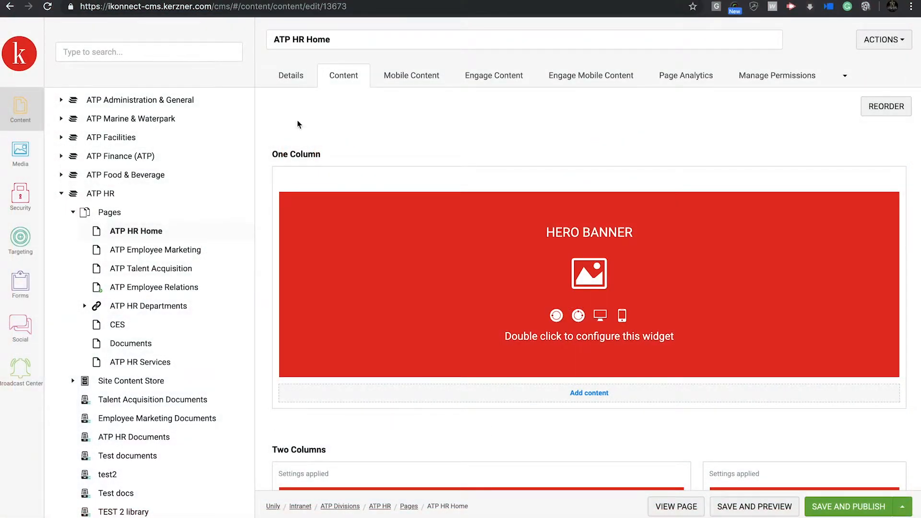
- Scroll the editor down to the News Rollup widget and delete it
scroll(312, 110, down, 3)
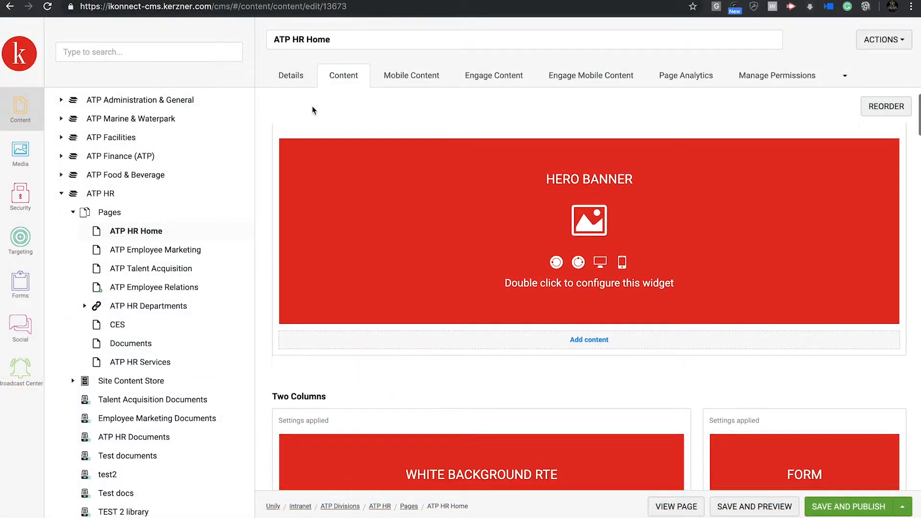
scroll(300, 261, down, 10)
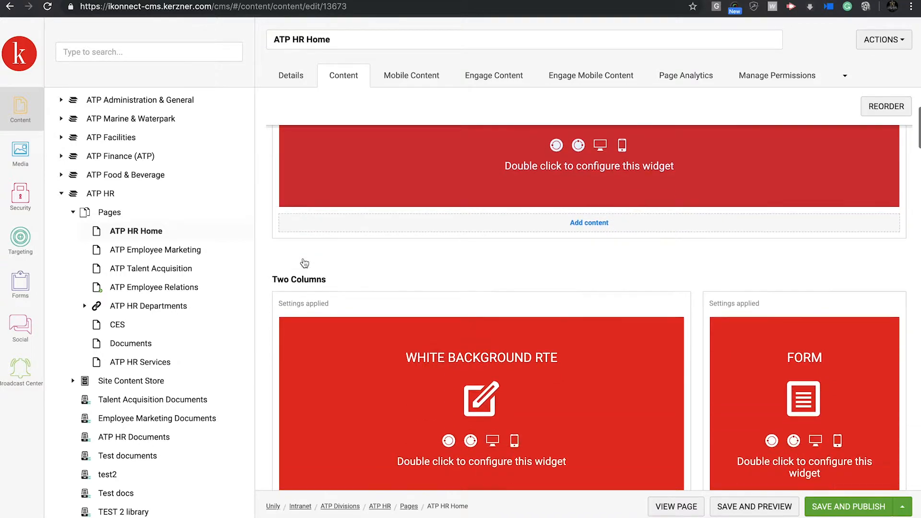
scroll(304, 264, down, 2)
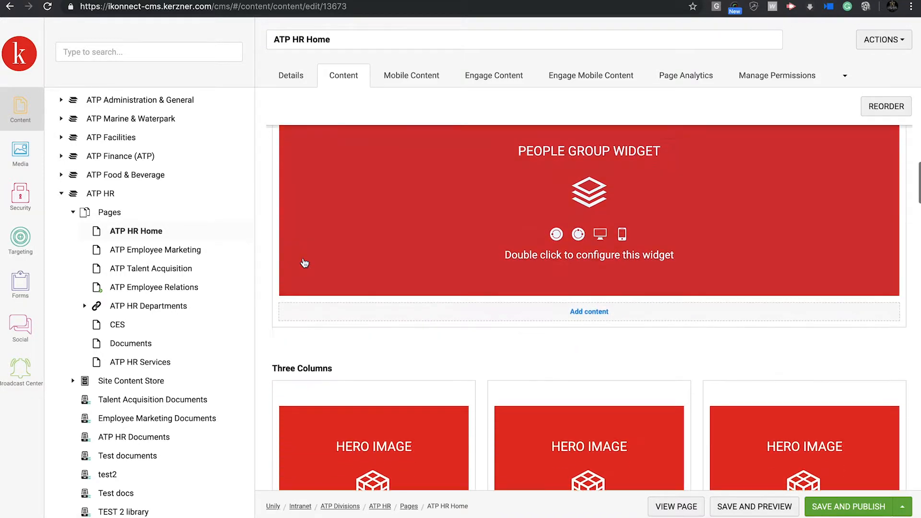
scroll(304, 263, up, 4)
scroll(676, 325, down, 3)
scroll(675, 324, down, 12)
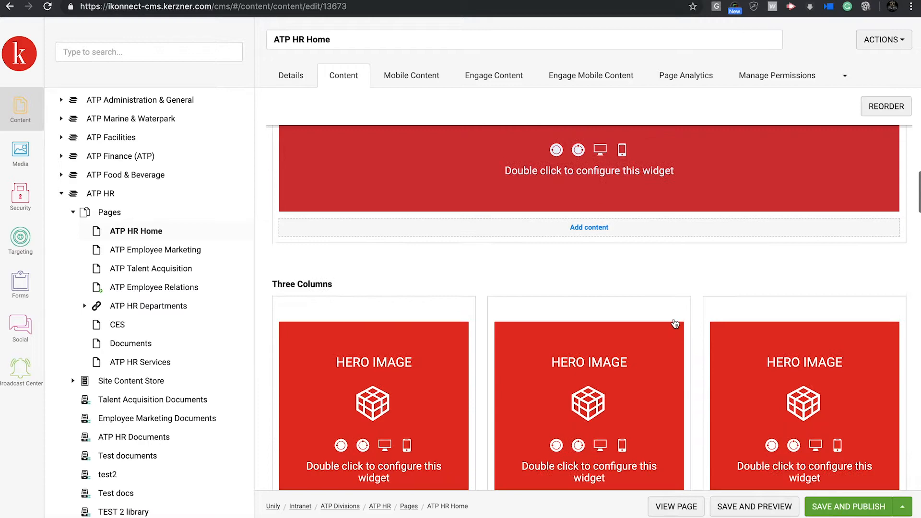
scroll(675, 324, down, 15)
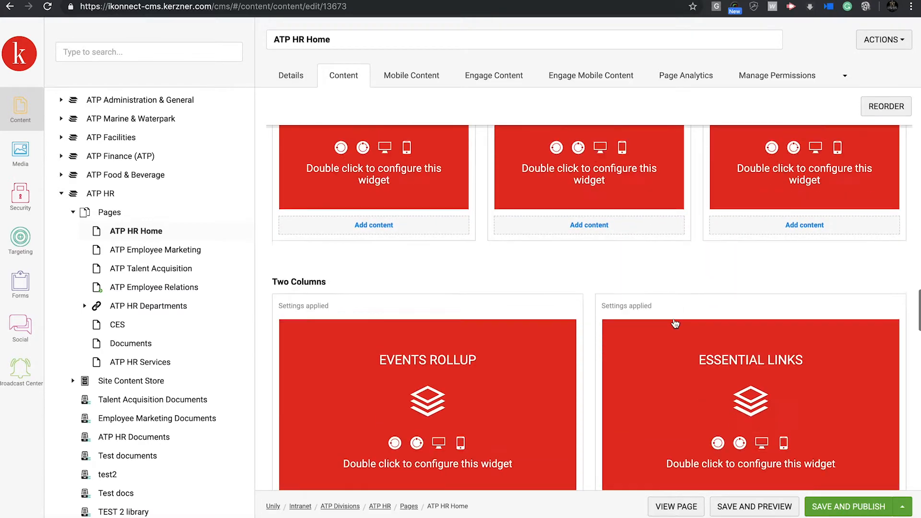
scroll(675, 324, down, 1)
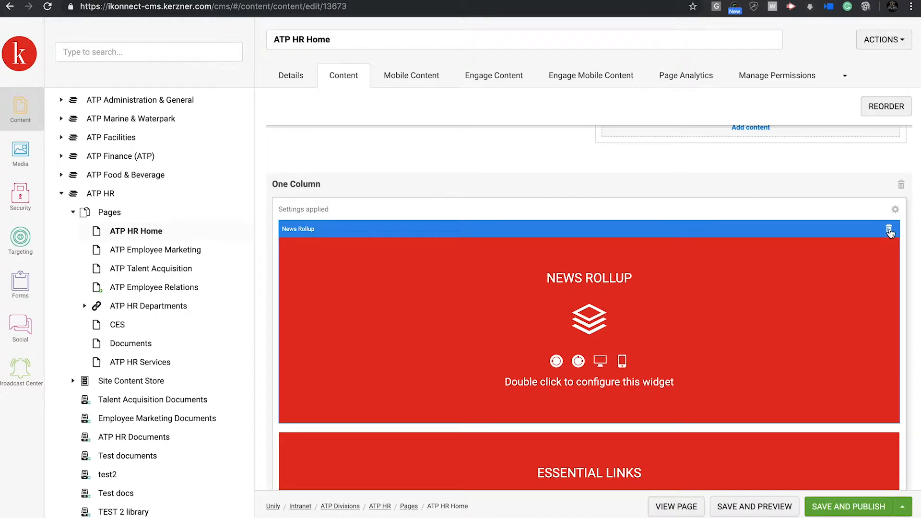
click(889, 230)
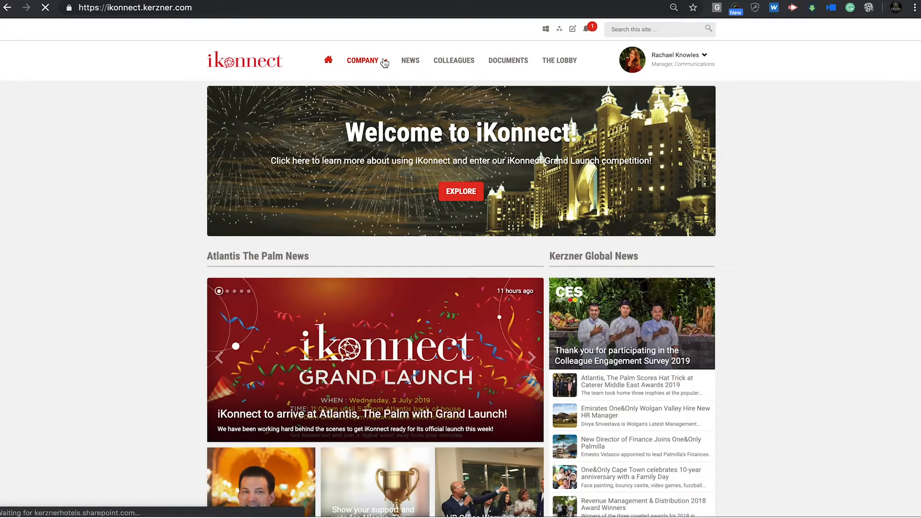
- Navigate from the company workspaces overview through the widget guides to the stories widgets catalogue
click(383, 61)
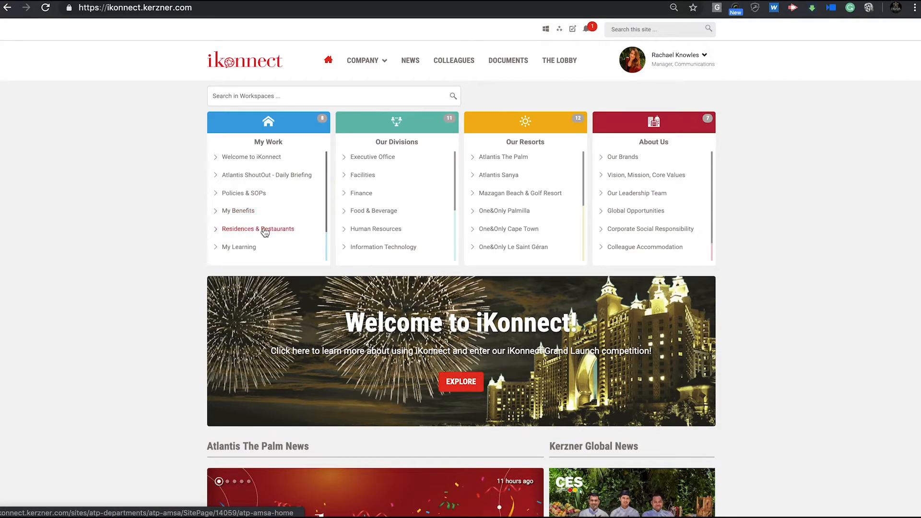
scroll(265, 232, down, 2)
click(264, 246)
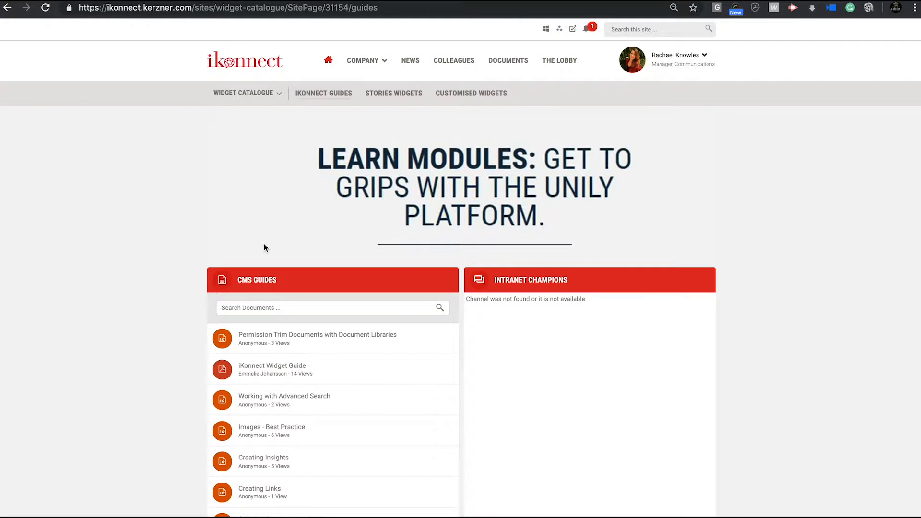
click(391, 94)
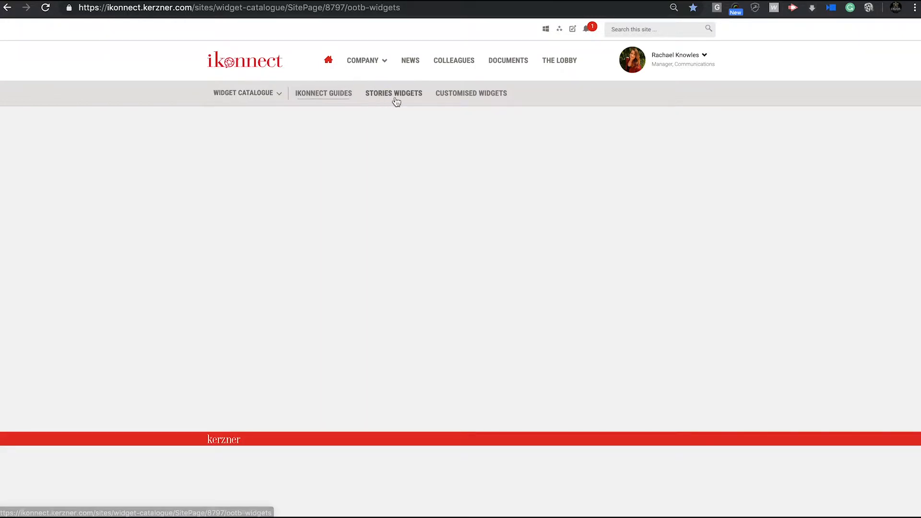
scroll(342, 231, down, 15)
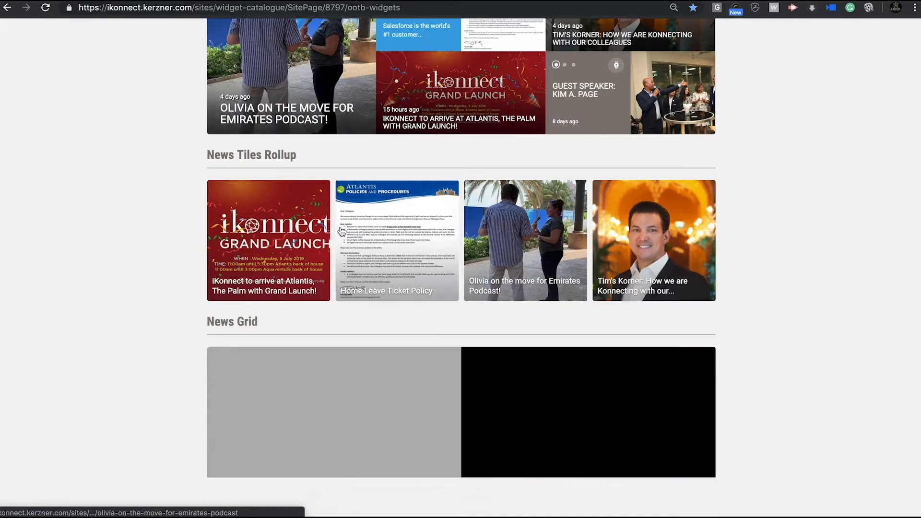
scroll(341, 231, down, 10)
scroll(341, 227, up, 20)
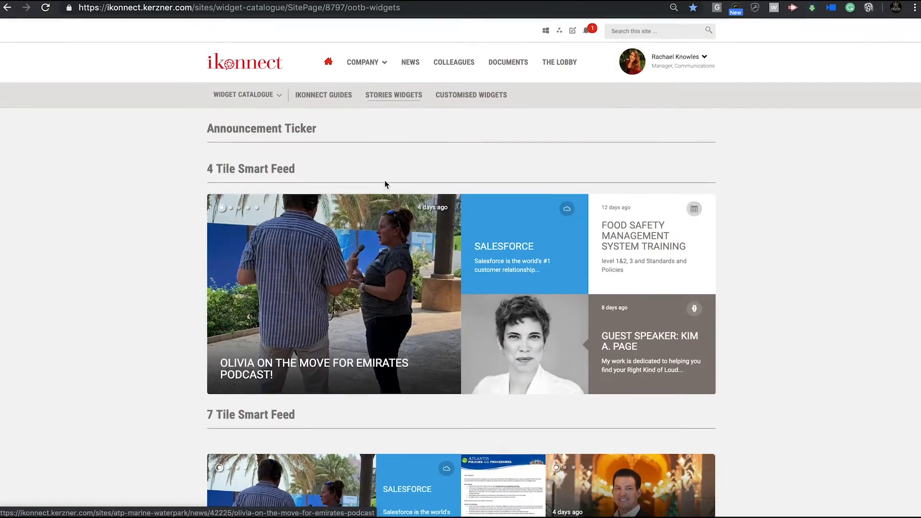
- Look over the customised widgets catalogue page, then return to the stories widgets examples
click(473, 93)
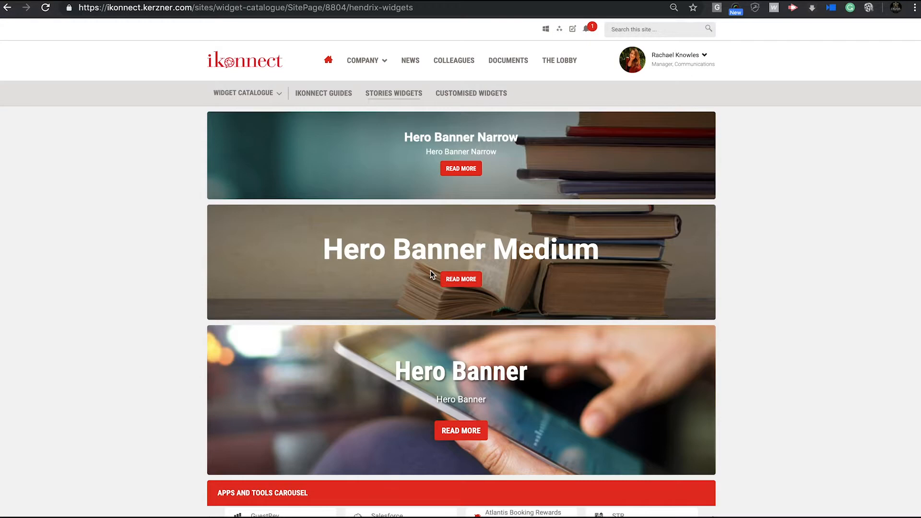
scroll(430, 269, down, 5)
scroll(430, 270, down, 5)
scroll(430, 270, up, 10)
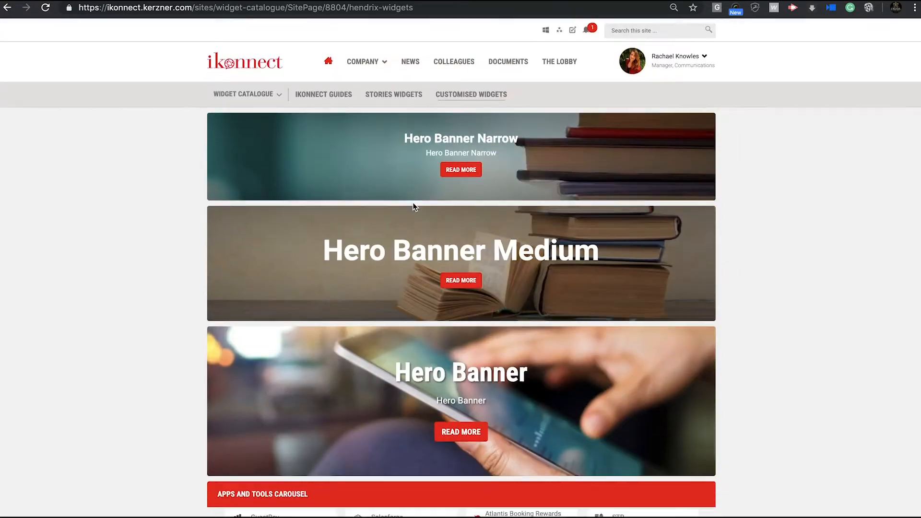
click(392, 94)
scroll(276, 90, down, 15)
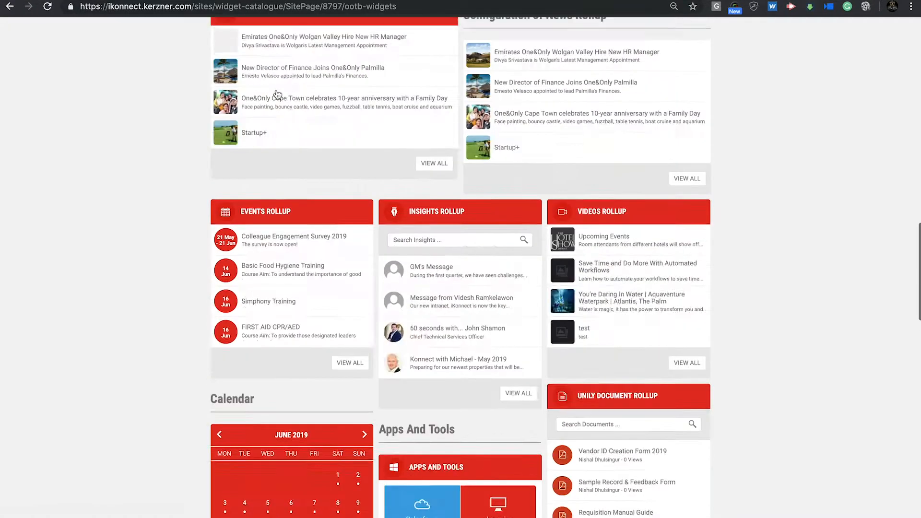
scroll(277, 95, up, 15)
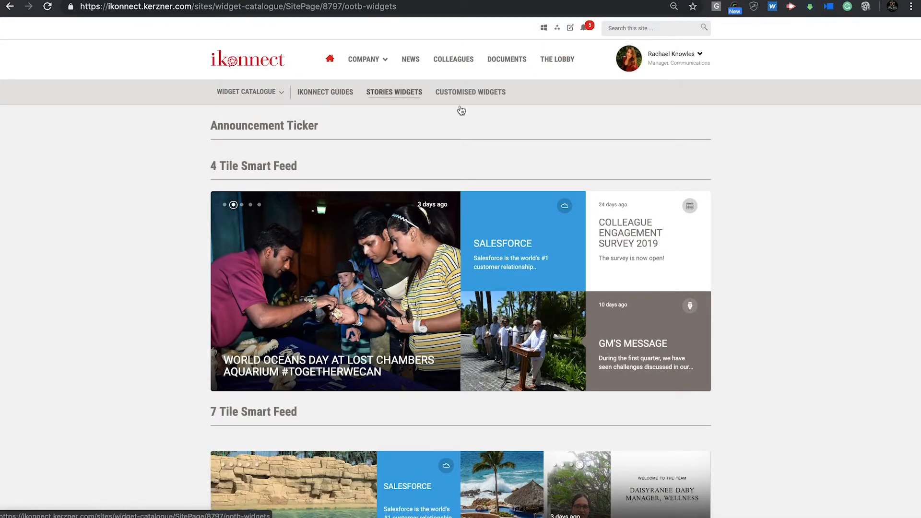
- Revisit the customised widgets page, then scroll the widget examples down to the Profile Cards example
scroll(447, 223, down, 15)
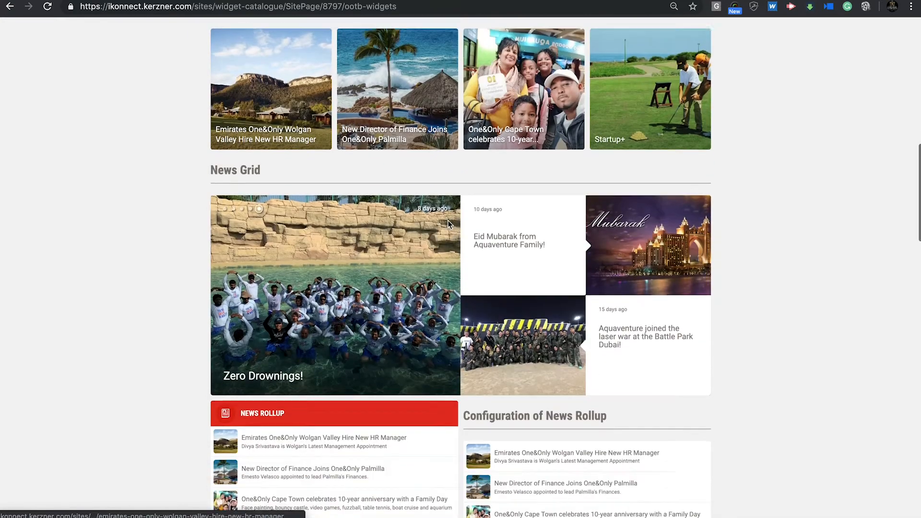
scroll(449, 224, down, 4)
scroll(448, 224, up, 18)
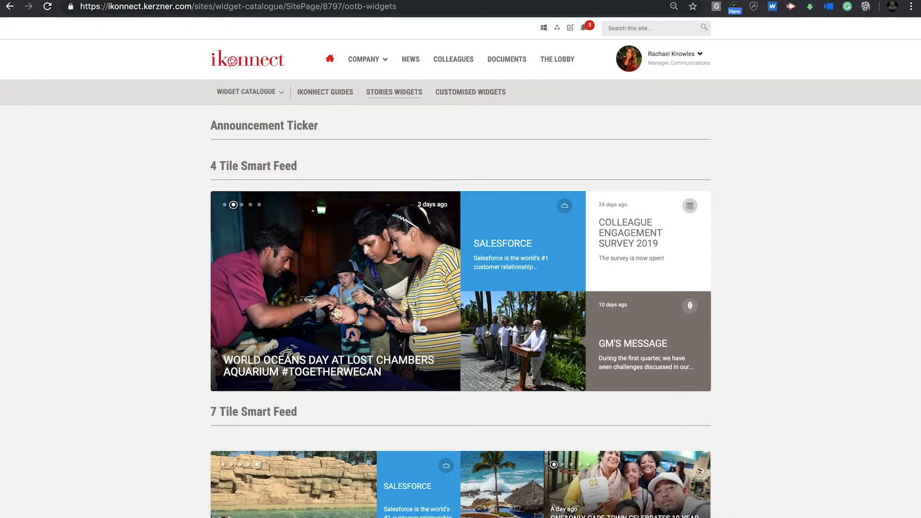
click(471, 92)
scroll(432, 81, up, 15)
click(395, 91)
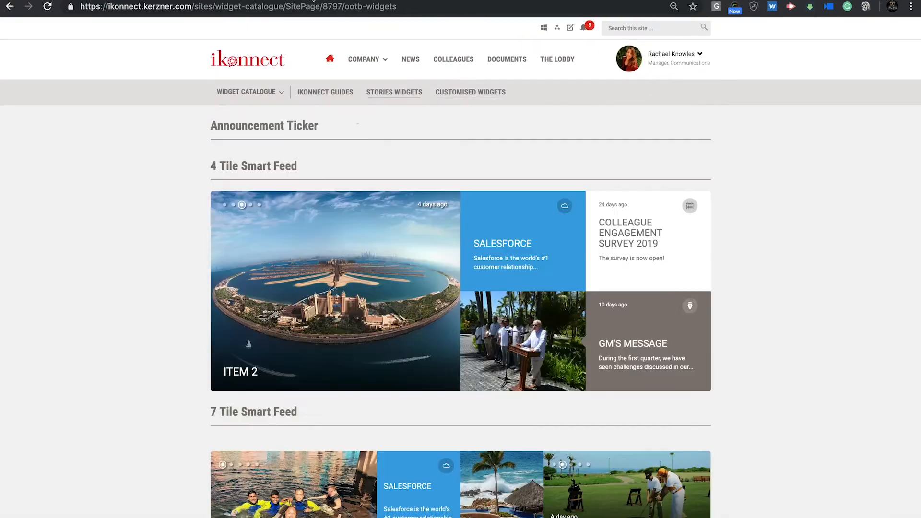
scroll(356, 119, down, 7)
scroll(356, 118, down, 20)
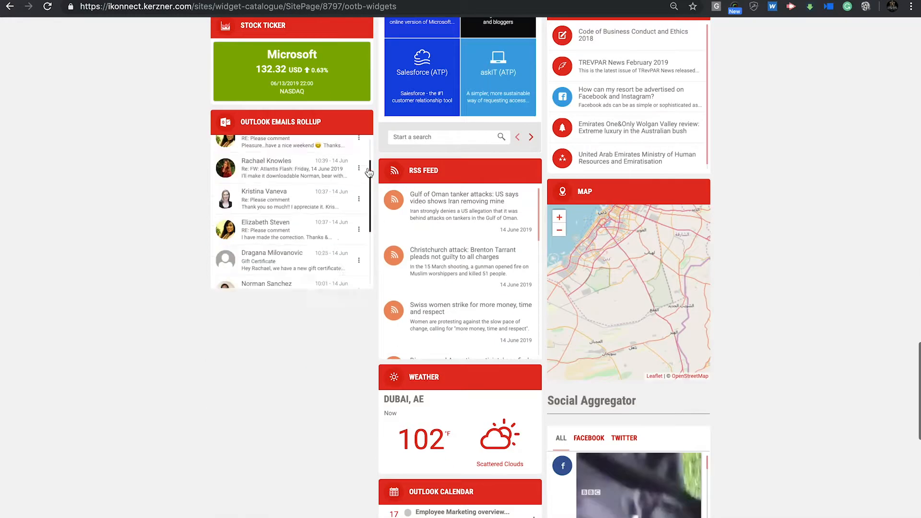
scroll(307, 312, down, 2)
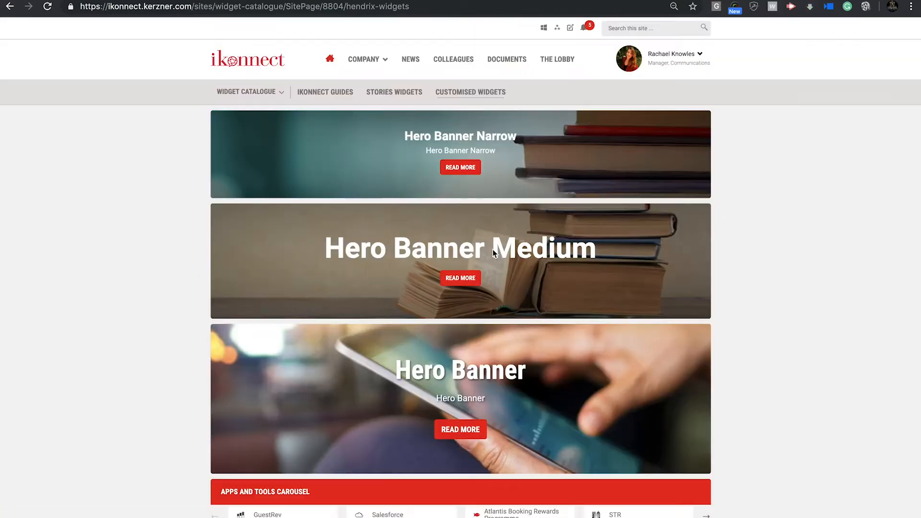
scroll(553, 333, down, 12)
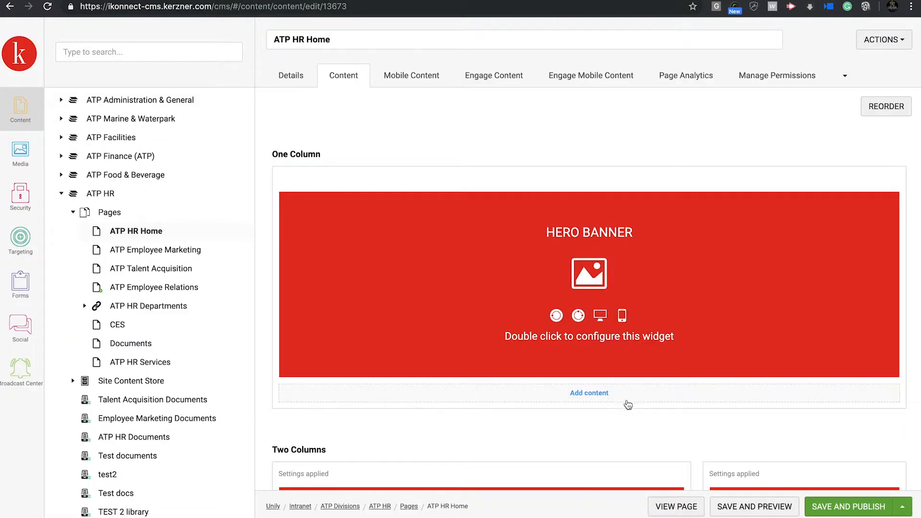
- Add an empty Four Columns row below the Form widget at the end of ATP HR Home
scroll(670, 413, down, 8)
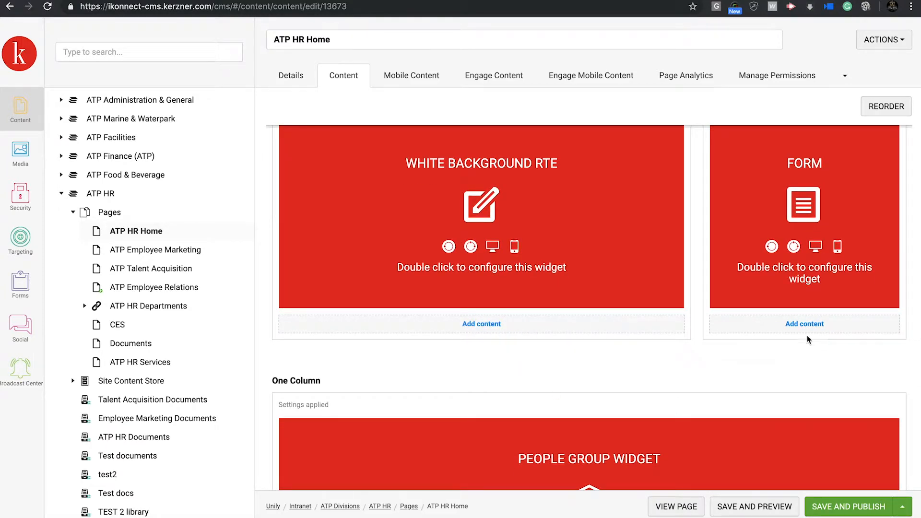
scroll(797, 341, down, 8)
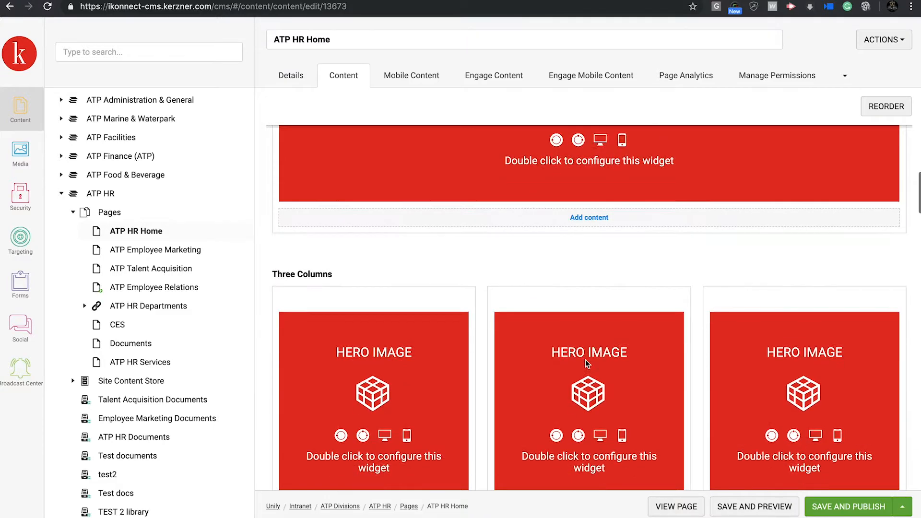
scroll(585, 359, down, 4)
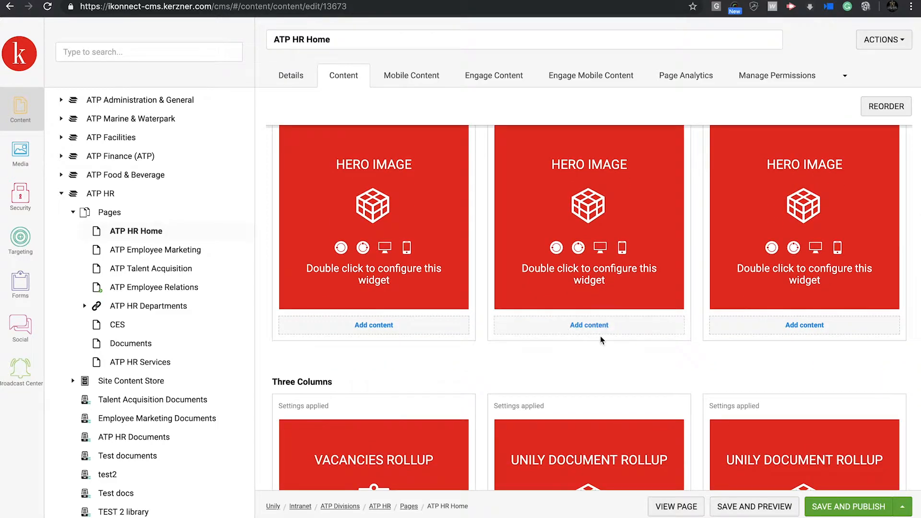
scroll(600, 336, down, 15)
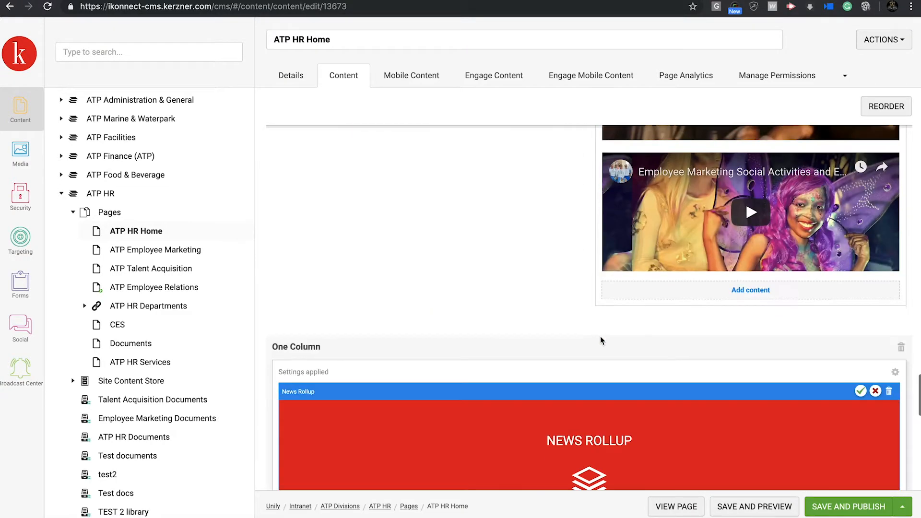
scroll(600, 336, down, 15)
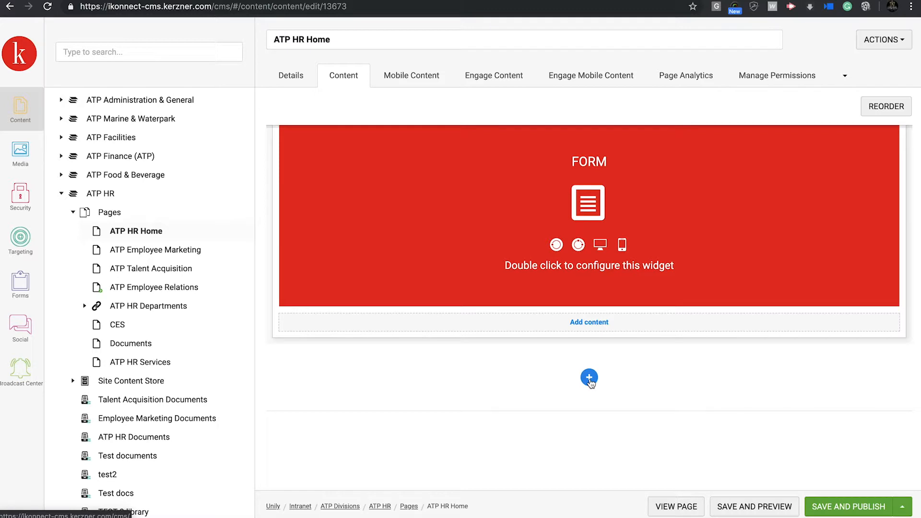
click(590, 378)
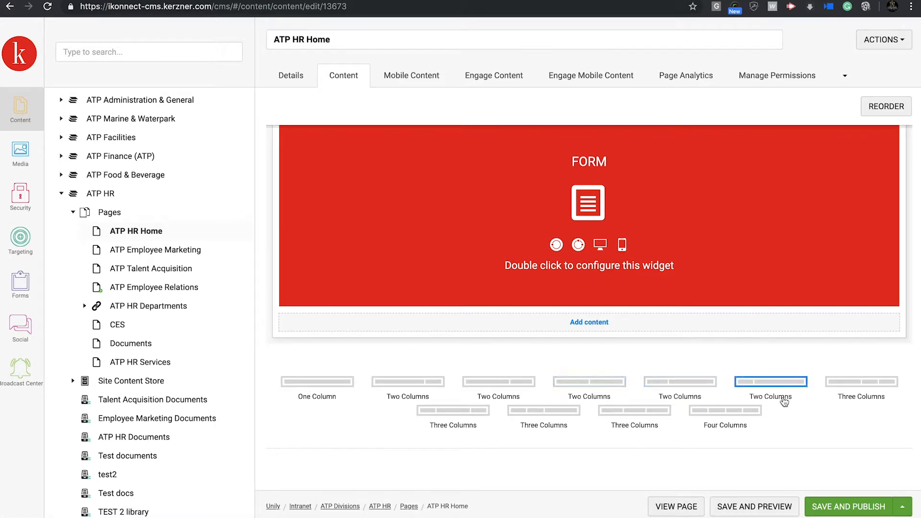
click(728, 414)
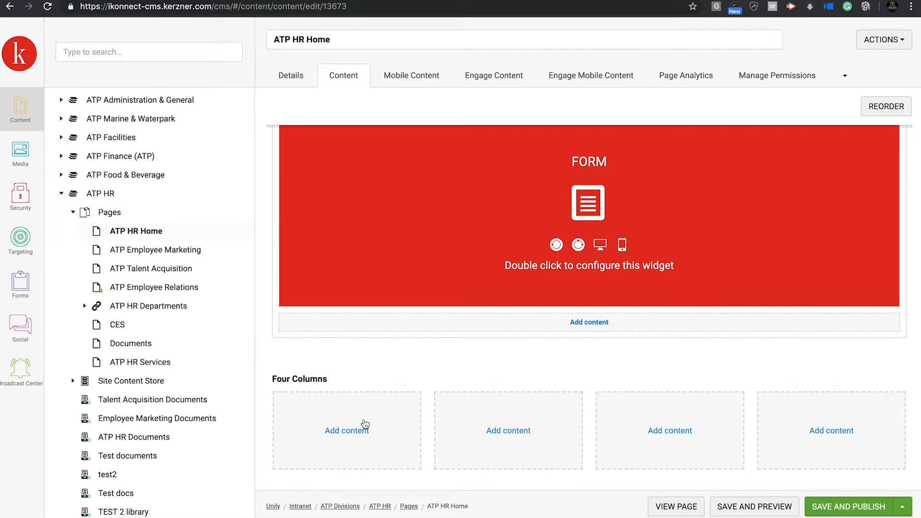
scroll(363, 425, down, 2)
scroll(363, 419, down, 3)
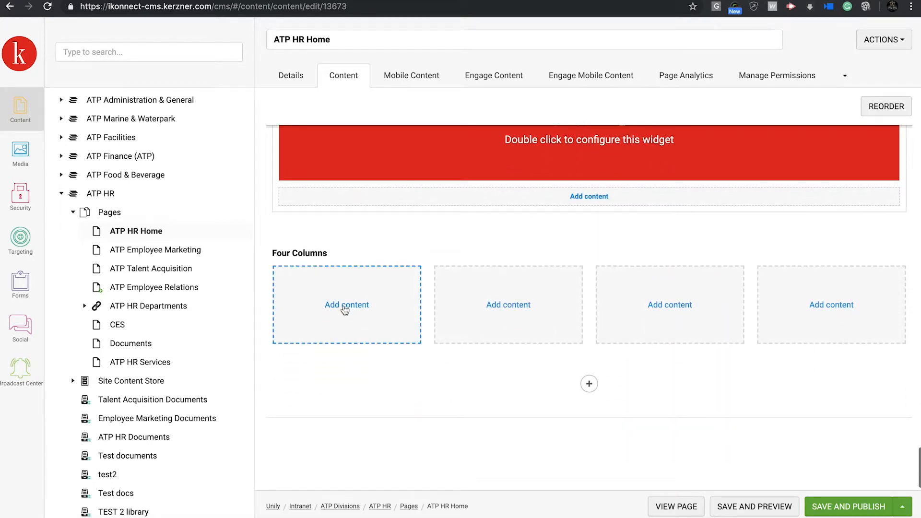
- Insert a widget slot in column one and filter the Widget Gallery for 'Soci'
click(346, 306)
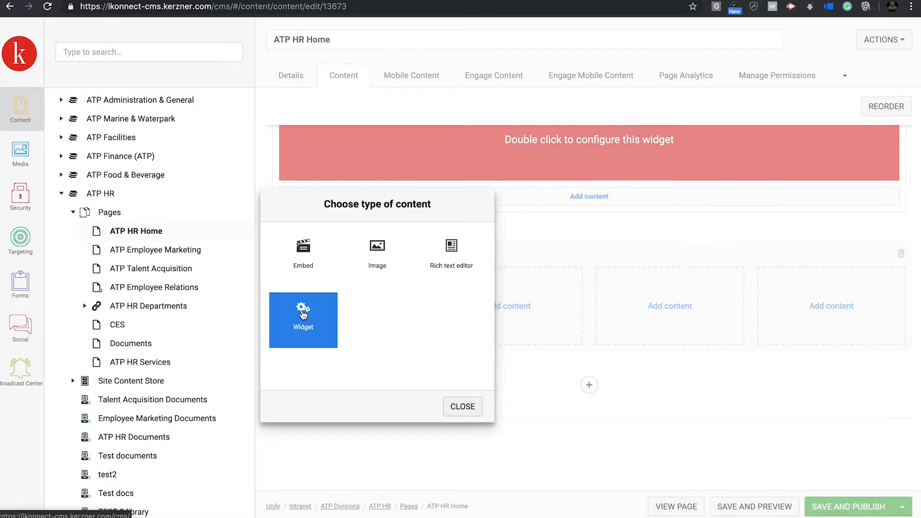
click(303, 315)
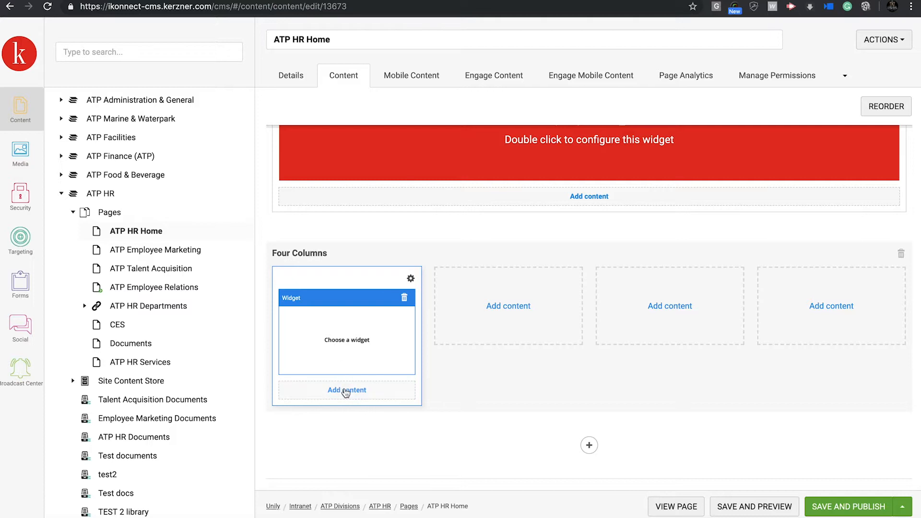
double_click(344, 346)
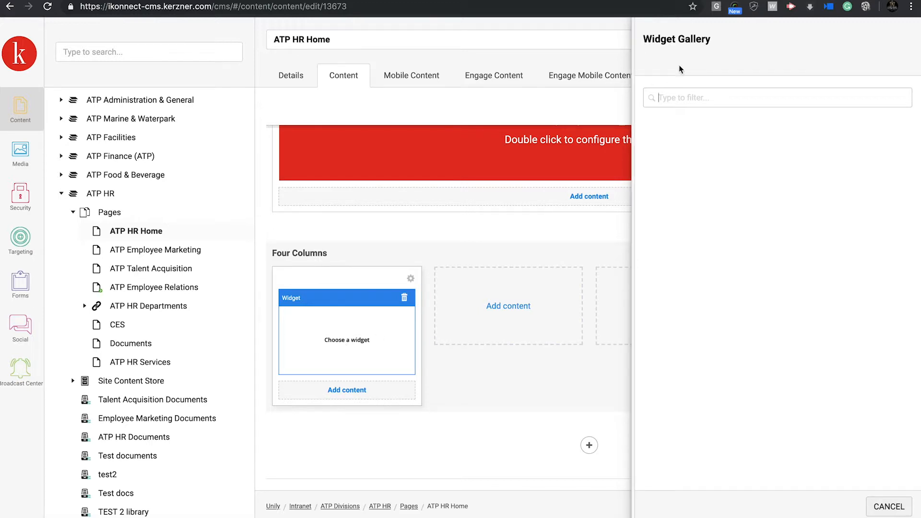
click(681, 91)
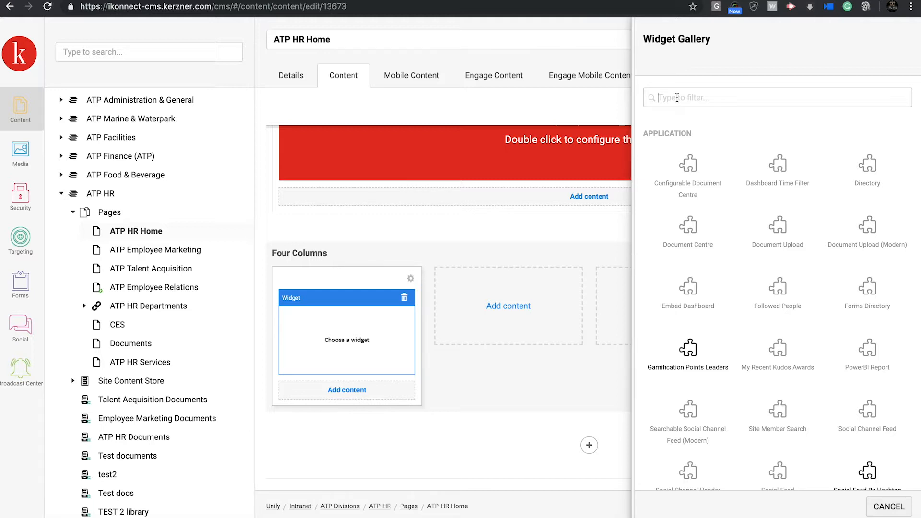
text(Social)
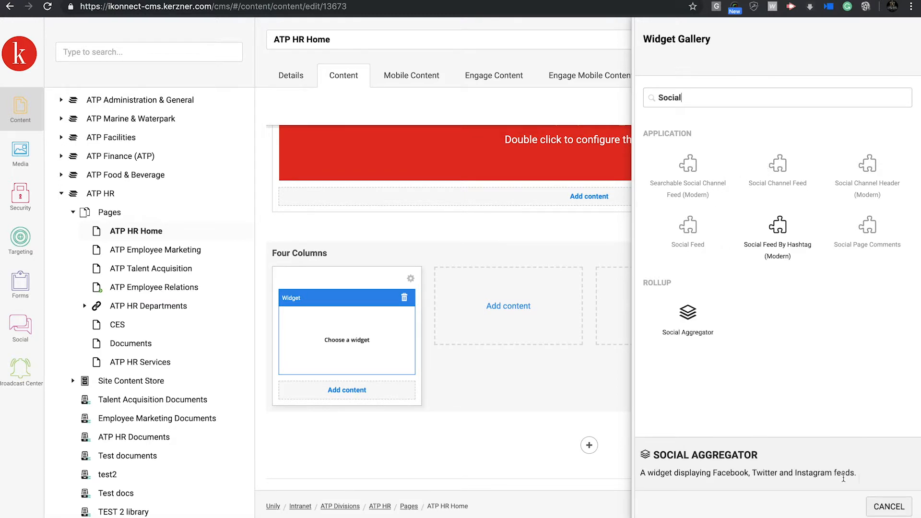
- Cancel the widget gallery and delete the Four Columns row
click(888, 507)
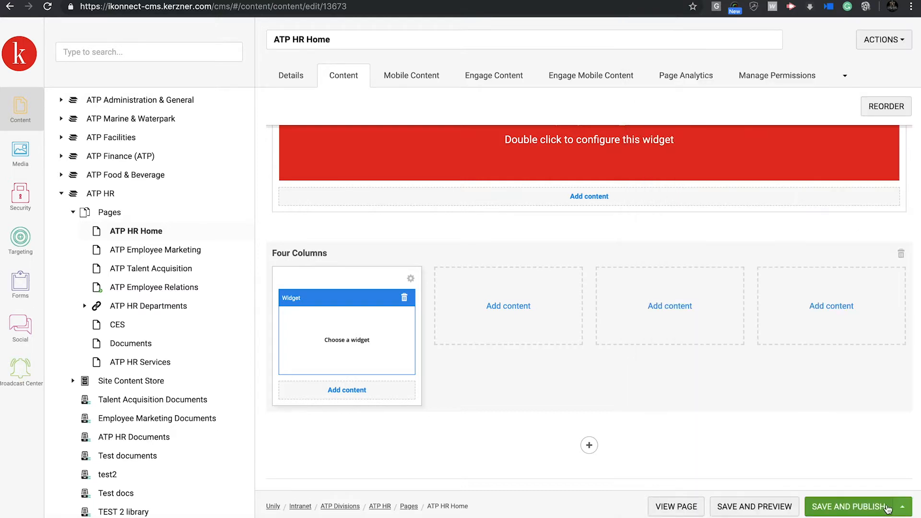
click(545, 410)
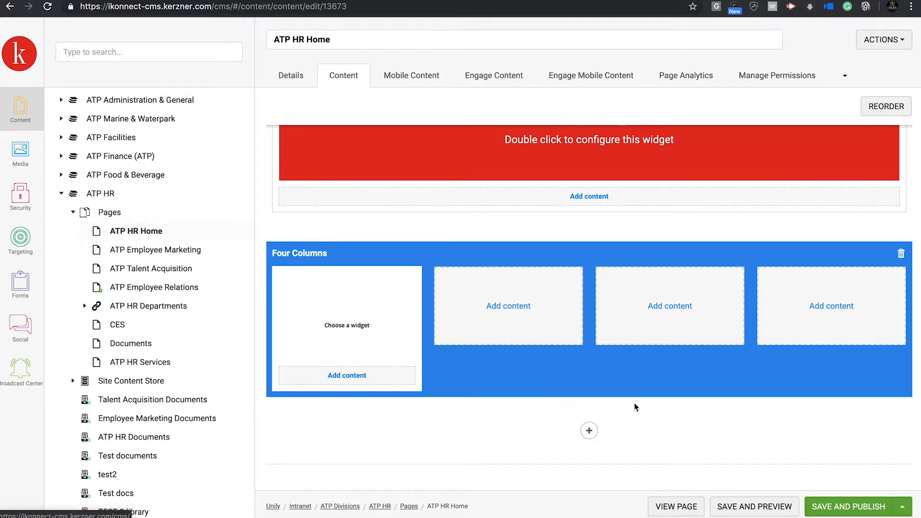
click(901, 254)
click(883, 259)
- Add a One Column row holding a Social Channel Feed widget and apply it with UPDATE
click(589, 377)
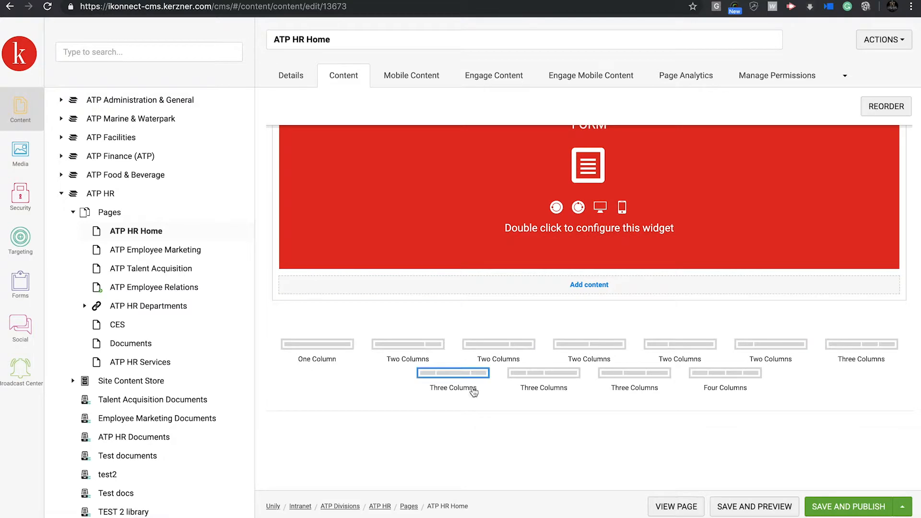
click(313, 343)
click(574, 305)
click(510, 315)
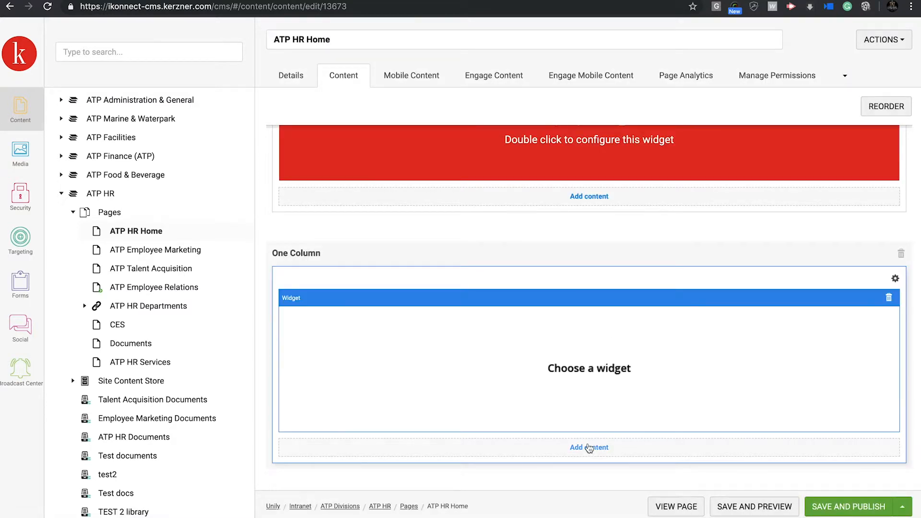
click(597, 372)
text(soci)
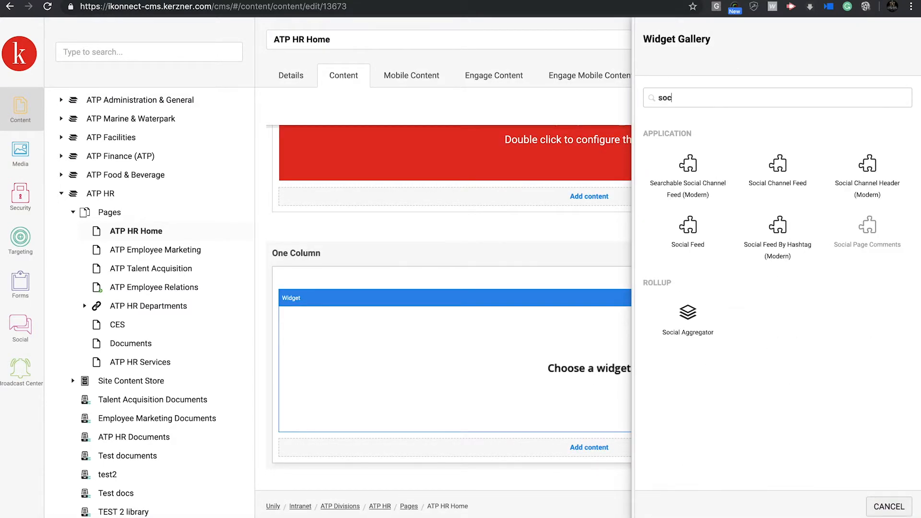
double_click(763, 161)
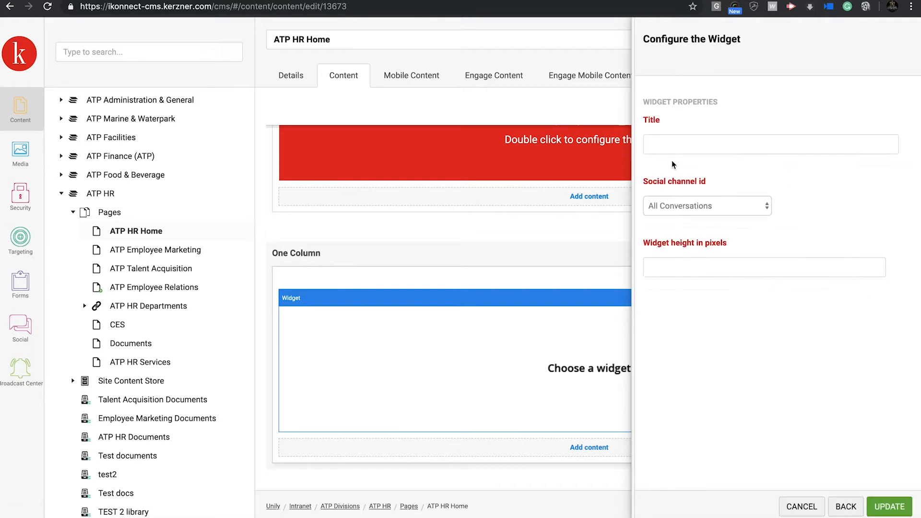
click(889, 506)
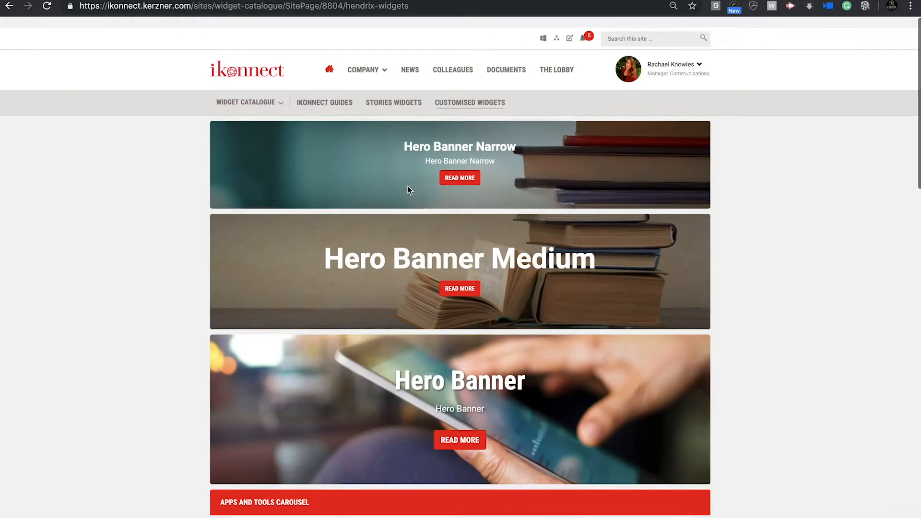
scroll(408, 186, down, 10)
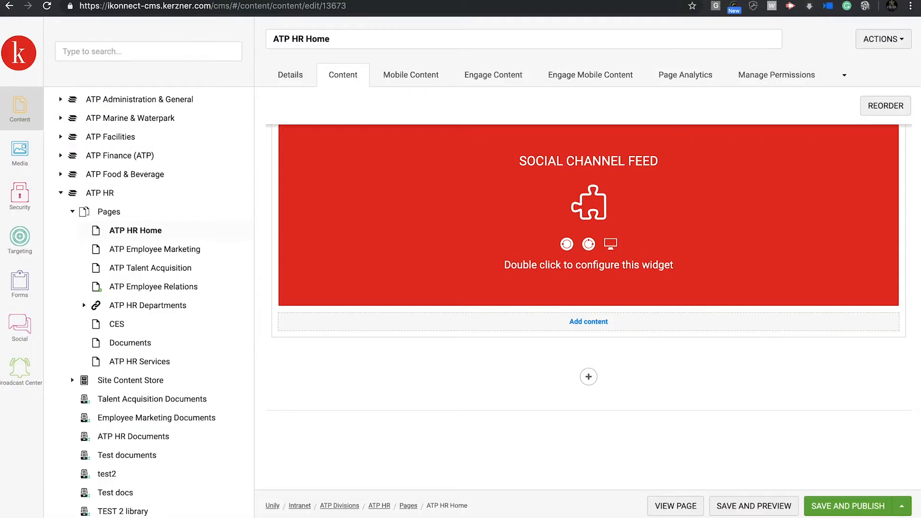
- Add a Four Columns row with a Profile Cards widget in the first column
click(589, 376)
click(694, 382)
click(337, 337)
click(321, 339)
click(359, 362)
text(profil)
click(688, 178)
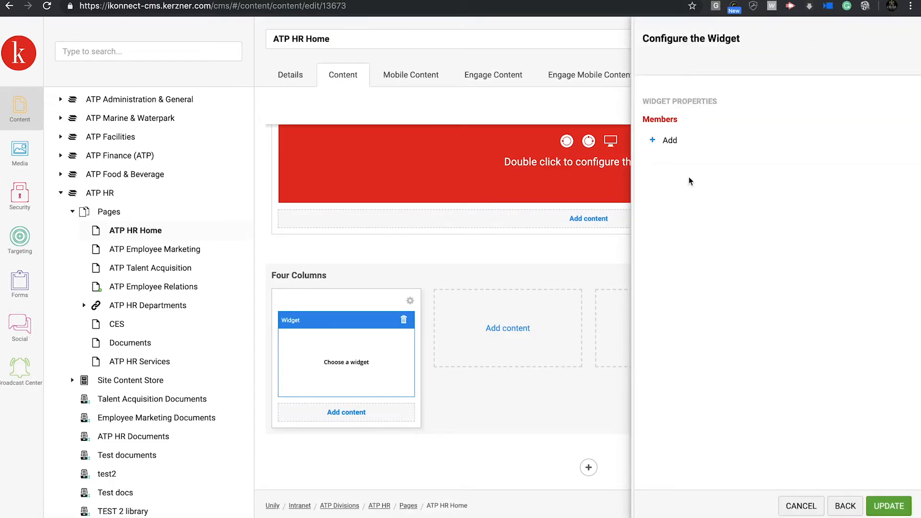
- Add one colleague as a Profile Cards member, apply the settings and publish the page
click(669, 144)
text(Ryan)
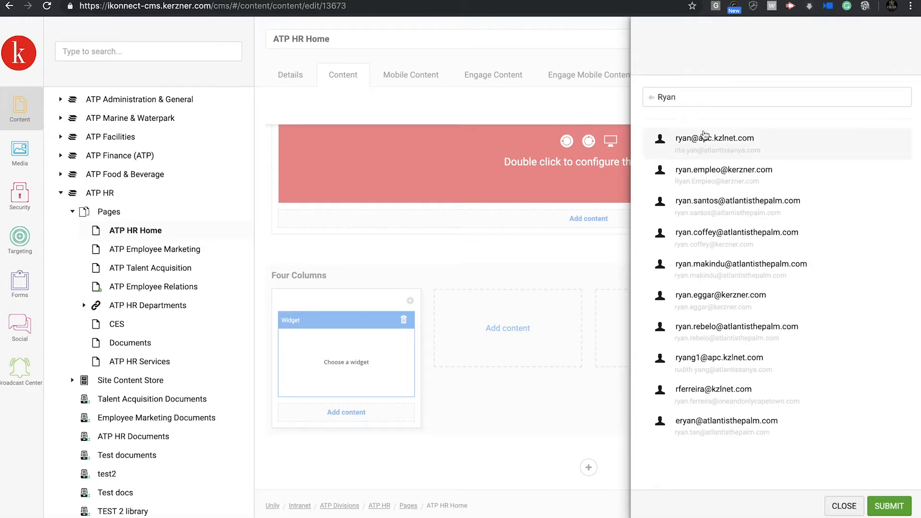
click(754, 149)
click(888, 506)
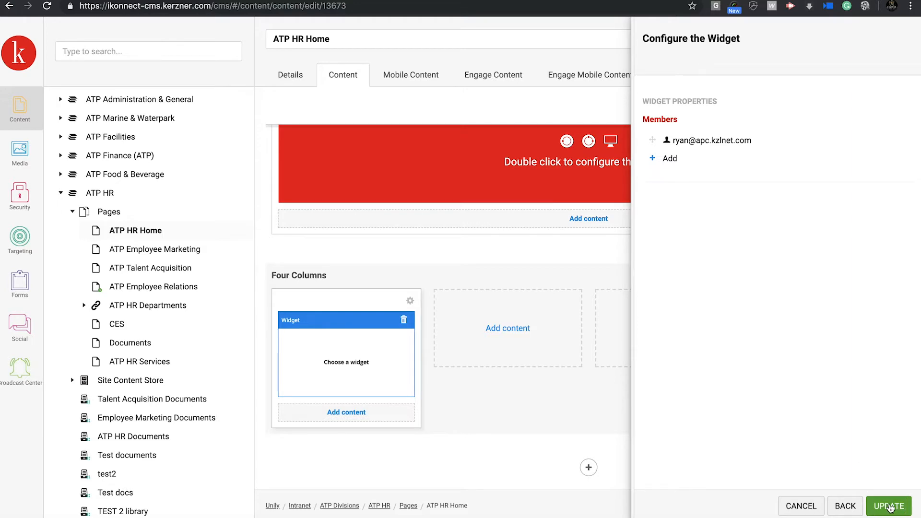
click(888, 506)
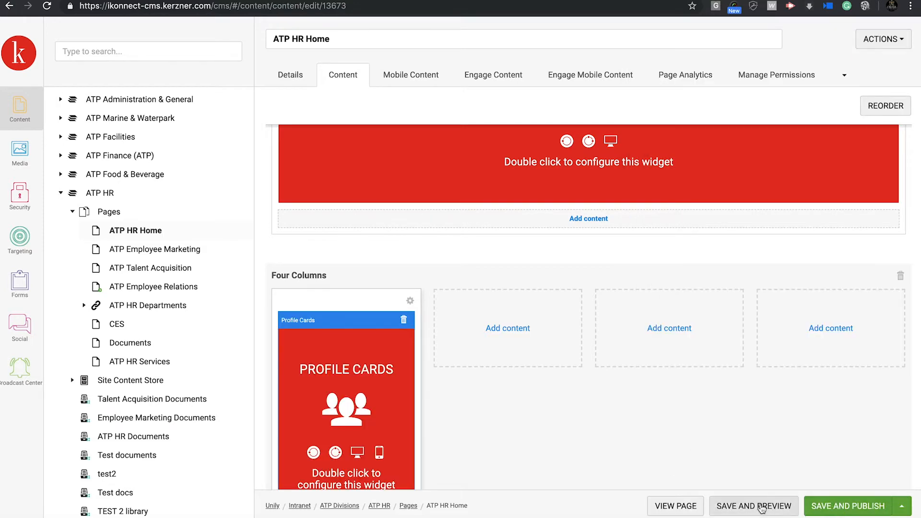
click(826, 509)
- Scroll the ATP HR Home preview to check the Social Channel feed and profile card
scroll(474, 319, down, 18)
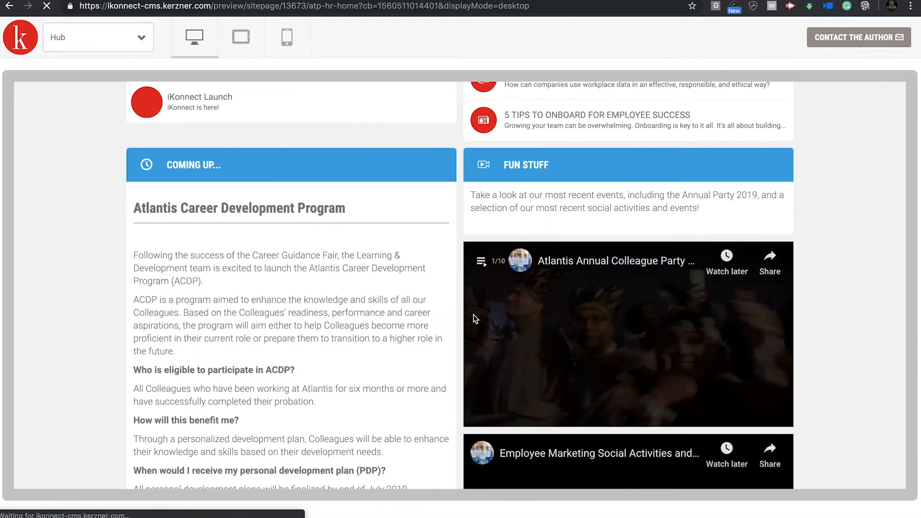
scroll(212, 341, down, 6)
scroll(211, 342, up, 7)
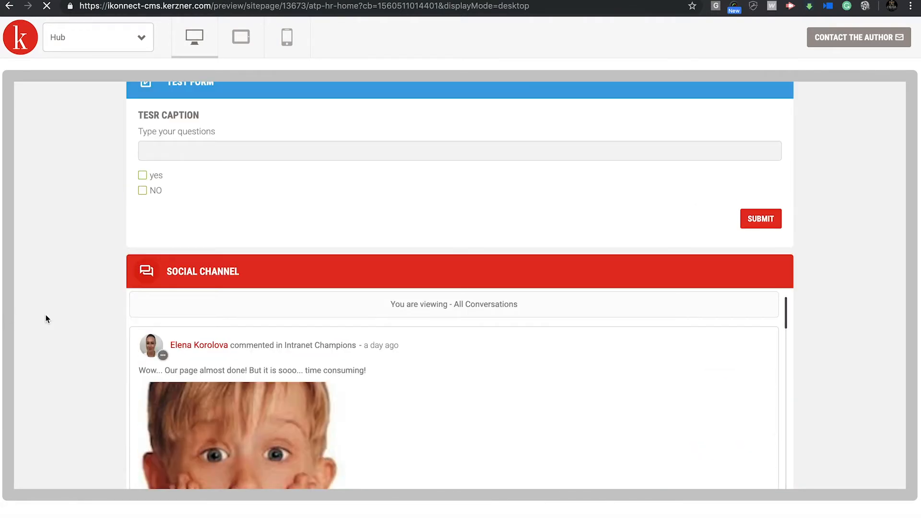
scroll(148, 113, down, 4)
scroll(177, 147, up, 2)
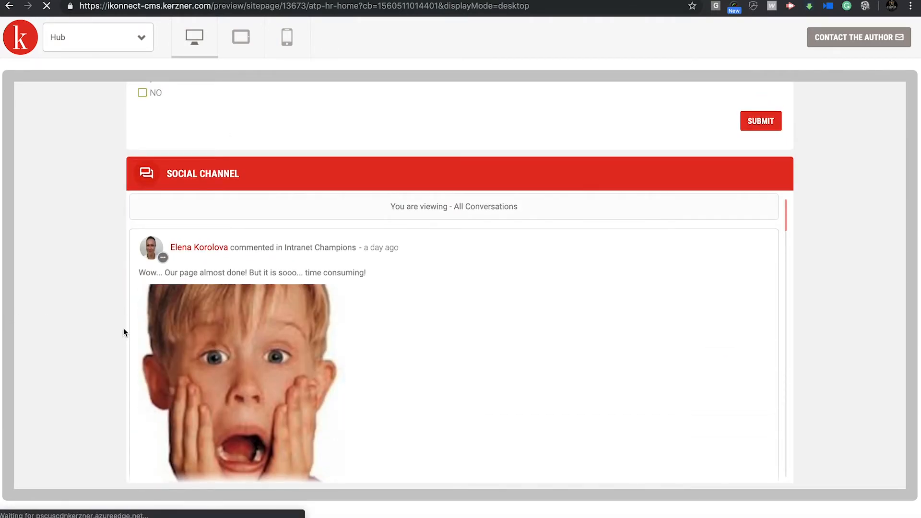
scroll(123, 328, down, 5)
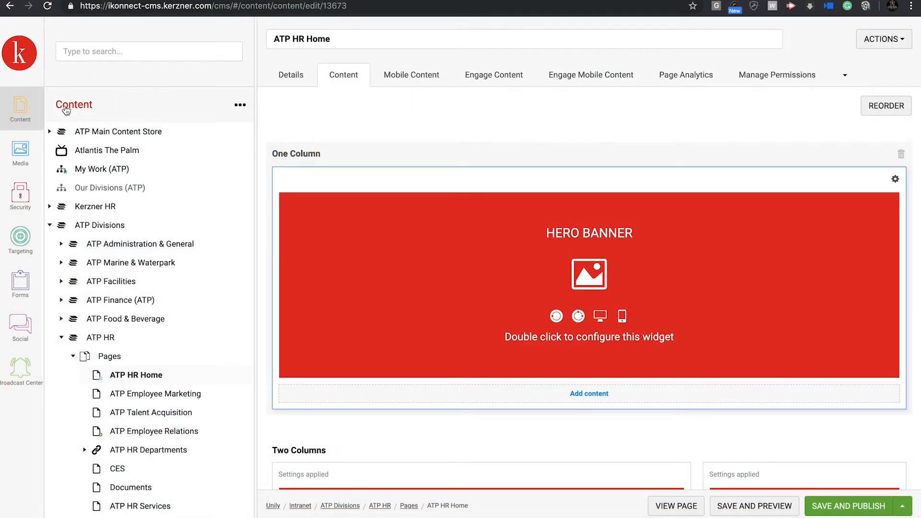
scroll(139, 412, down, 3)
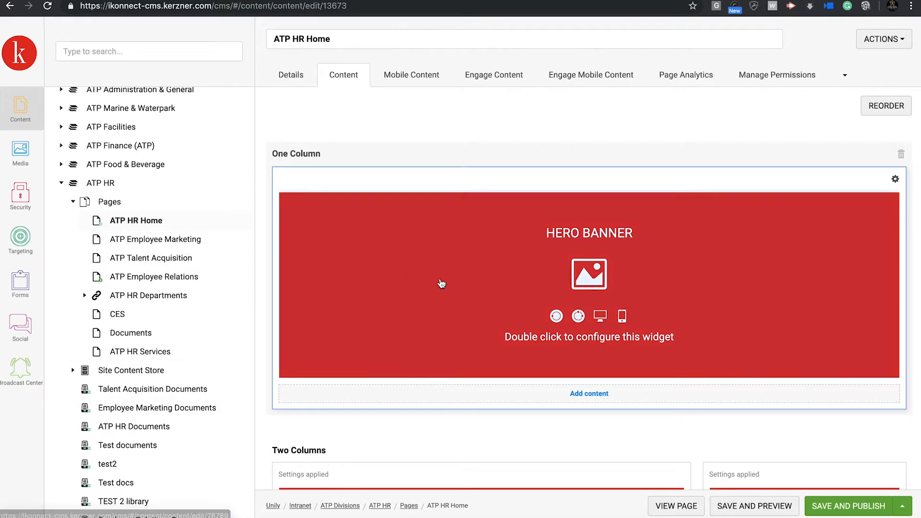
double_click(707, 266)
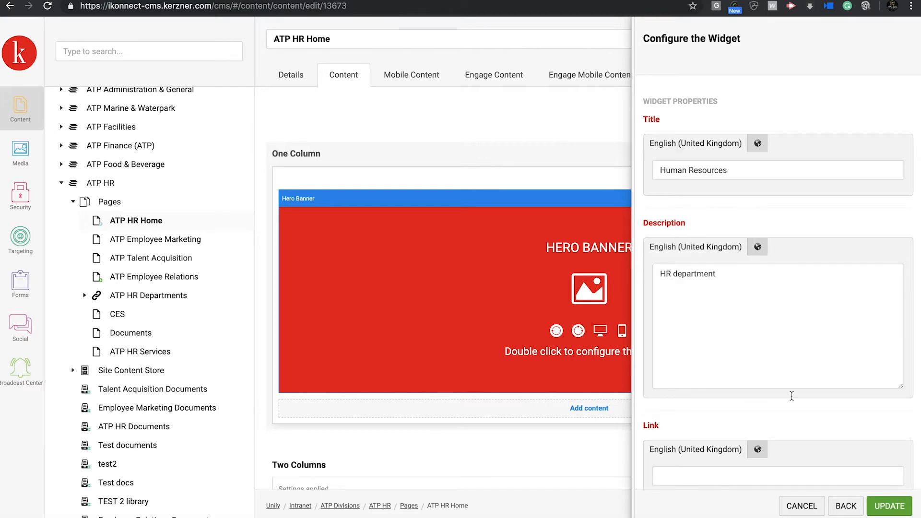
click(801, 506)
click(889, 199)
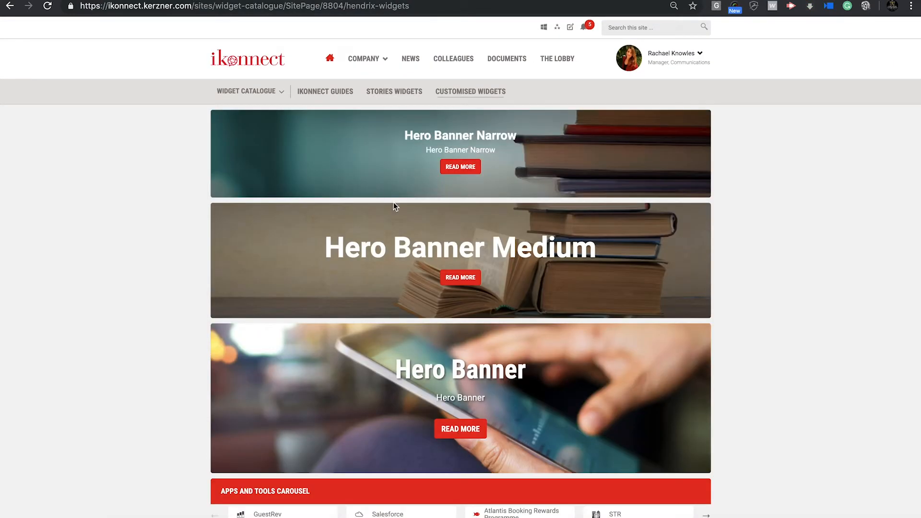
scroll(393, 202, up, 1)
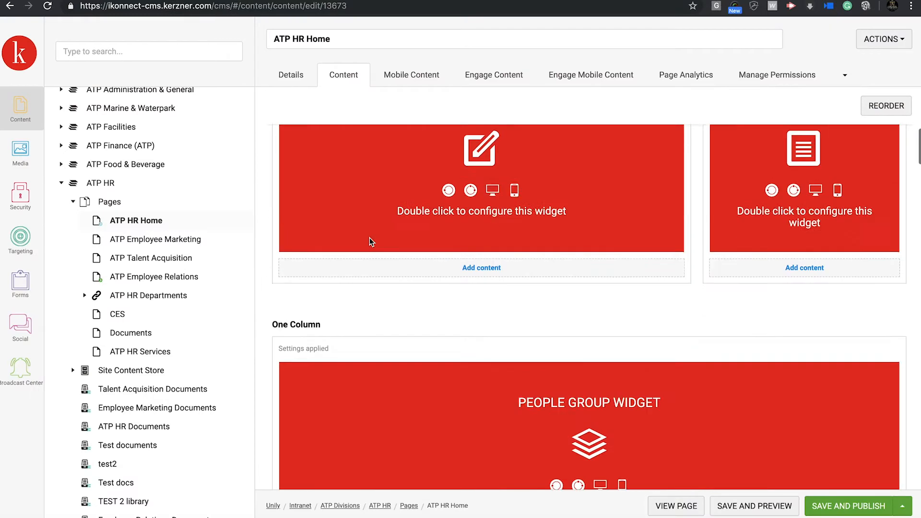
scroll(370, 237, down, 10)
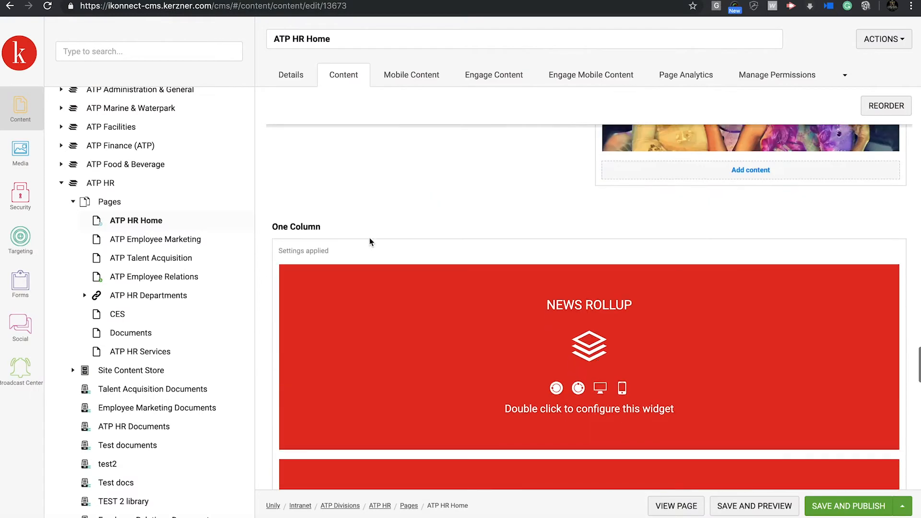
- Add a One Column section below Profile Cards holding an unconfigured widget block
scroll(369, 238, down, 6)
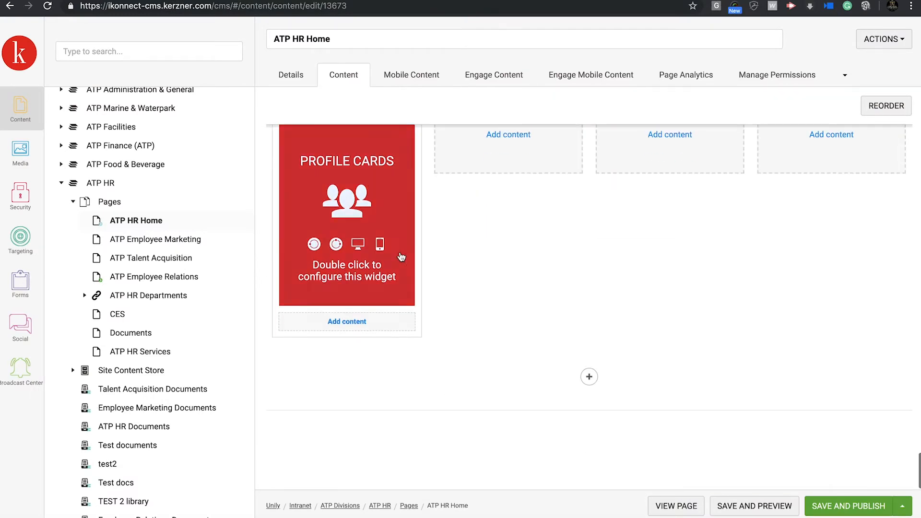
click(589, 376)
click(334, 388)
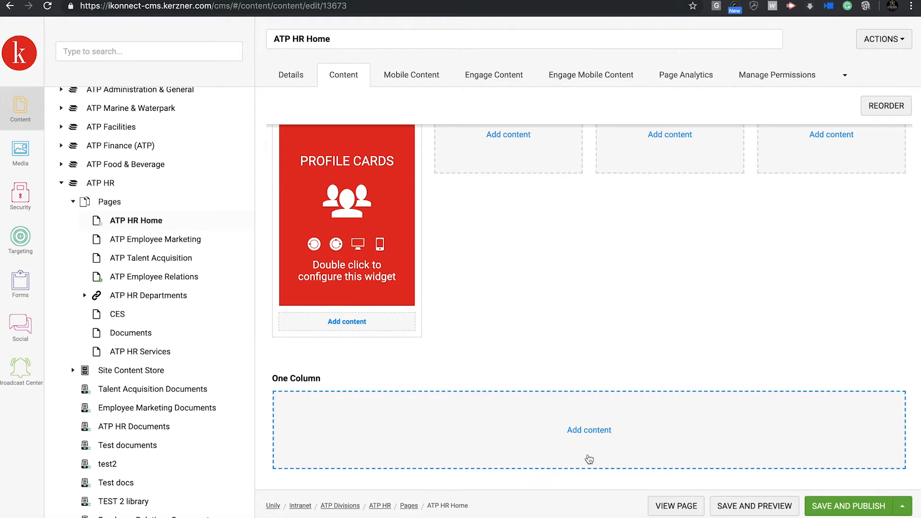
click(590, 432)
click(513, 411)
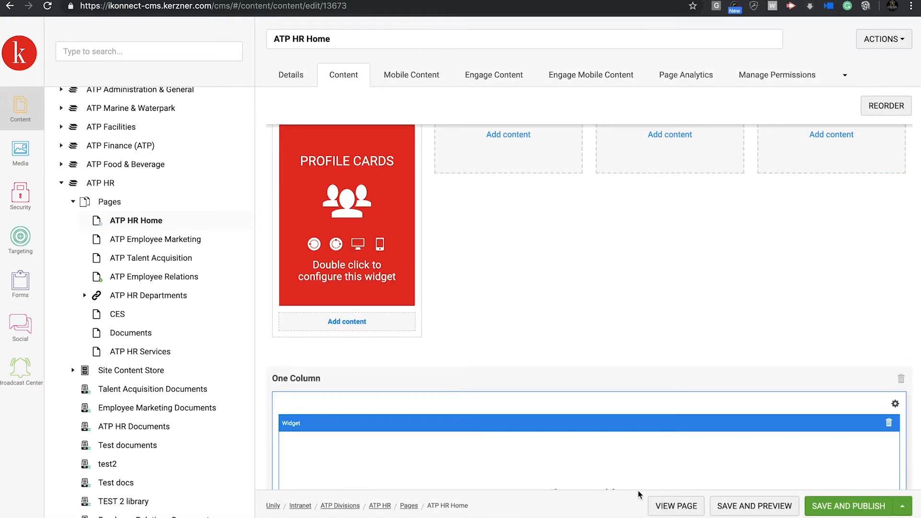
scroll(637, 473, down, 2)
click(603, 389)
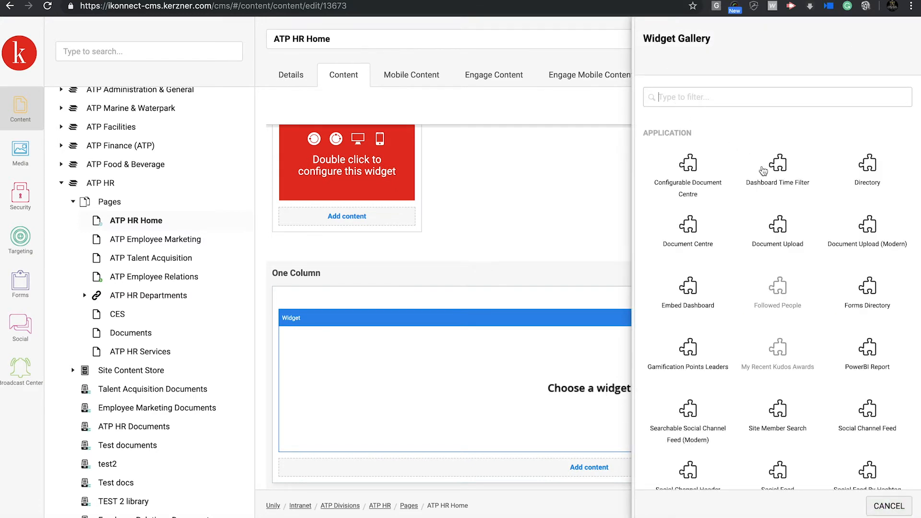
click(893, 506)
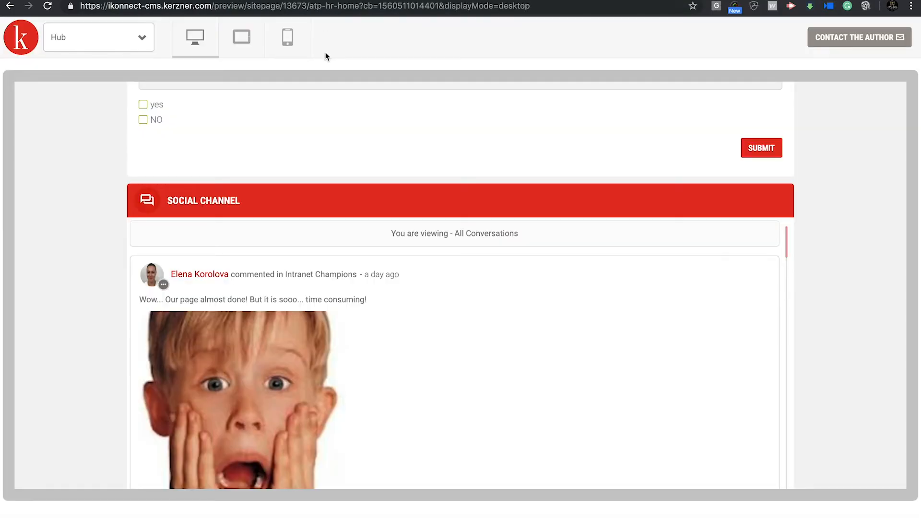
- Scroll through the live ATP HR Home page from the Human Resources banner down to the gallery
scroll(284, 189, up, 3)
scroll(203, 390, down, 5)
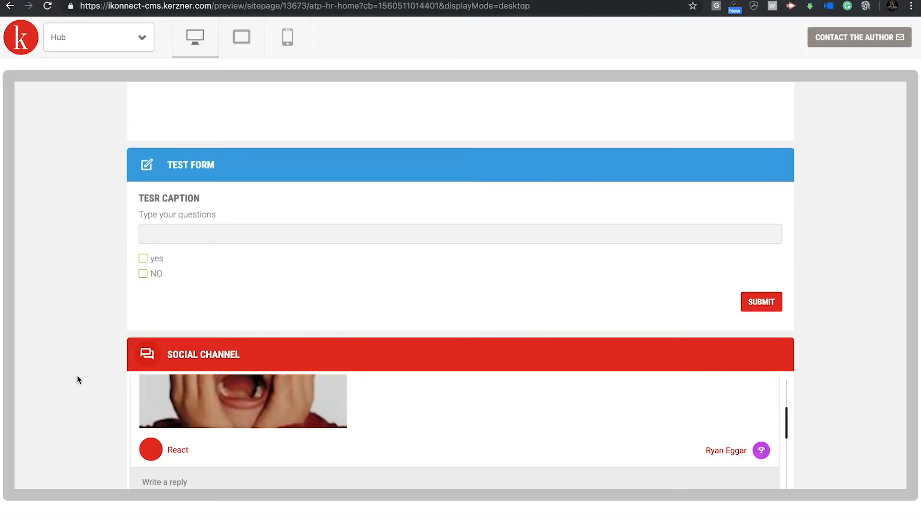
scroll(71, 382, down, 5)
scroll(96, 436, down, 4)
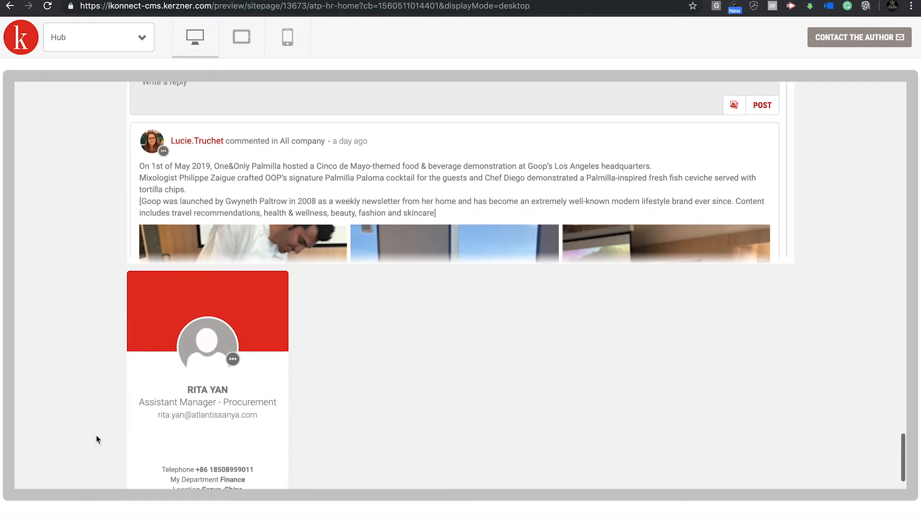
scroll(155, 363, down, 1)
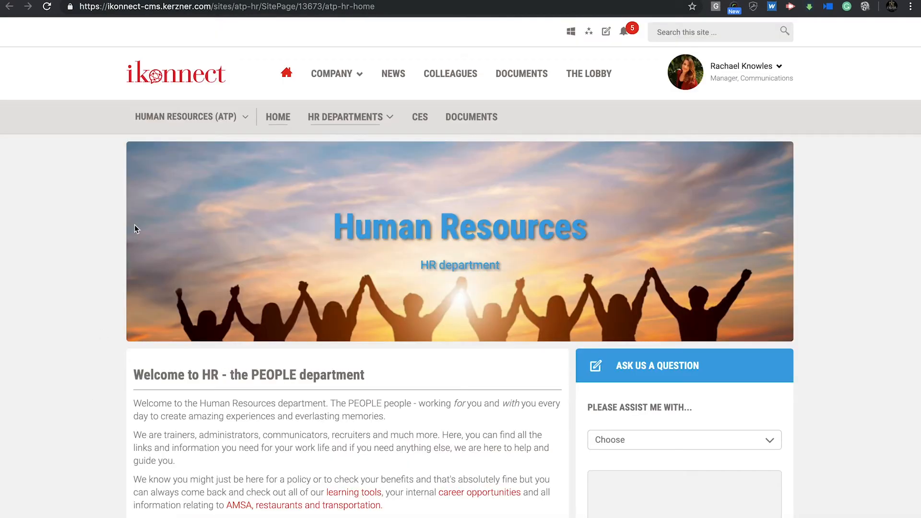
scroll(134, 225, down, 15)
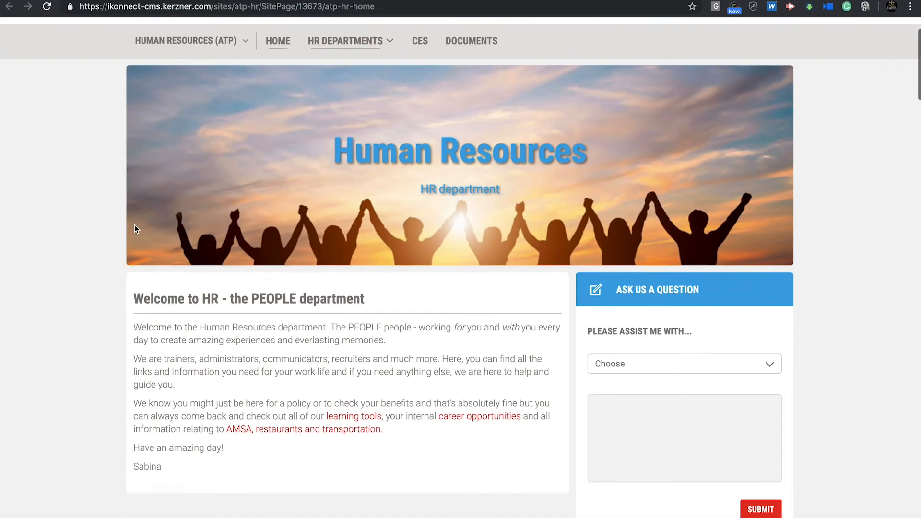
scroll(134, 225, down, 13)
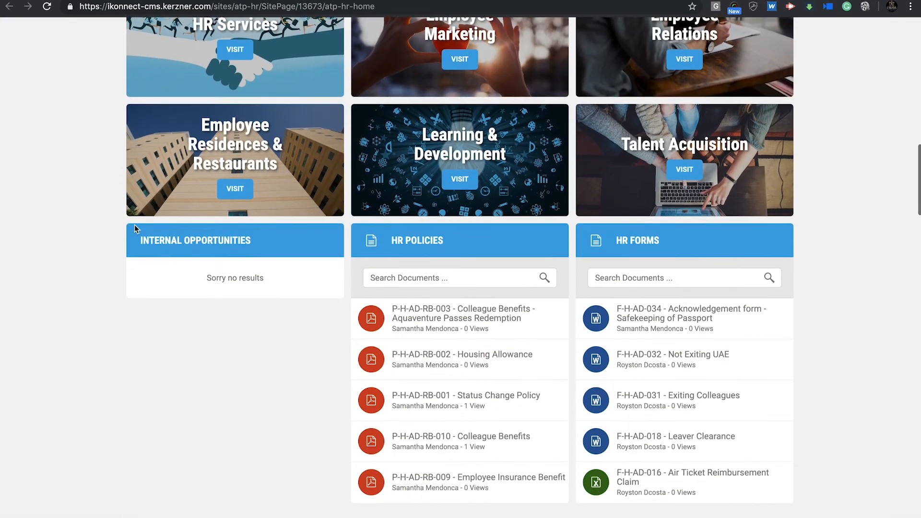
scroll(135, 225, down, 4)
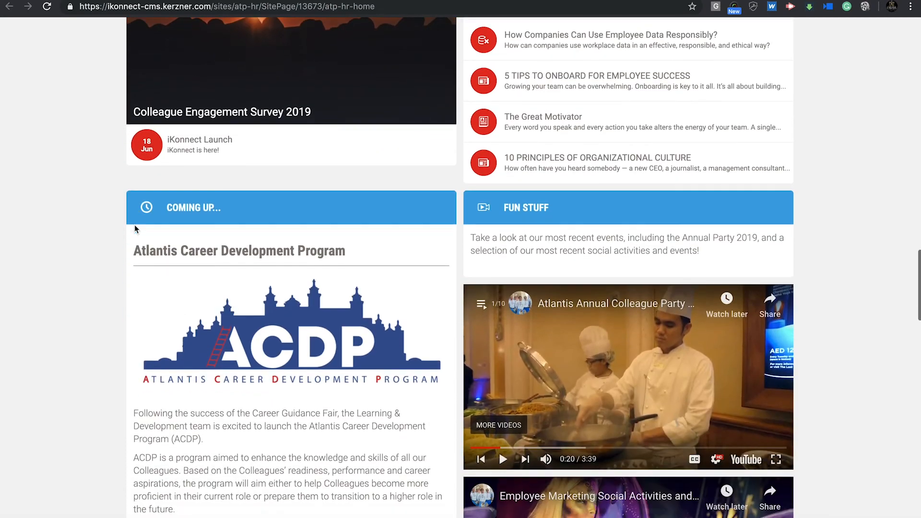
scroll(134, 224, up, 5)
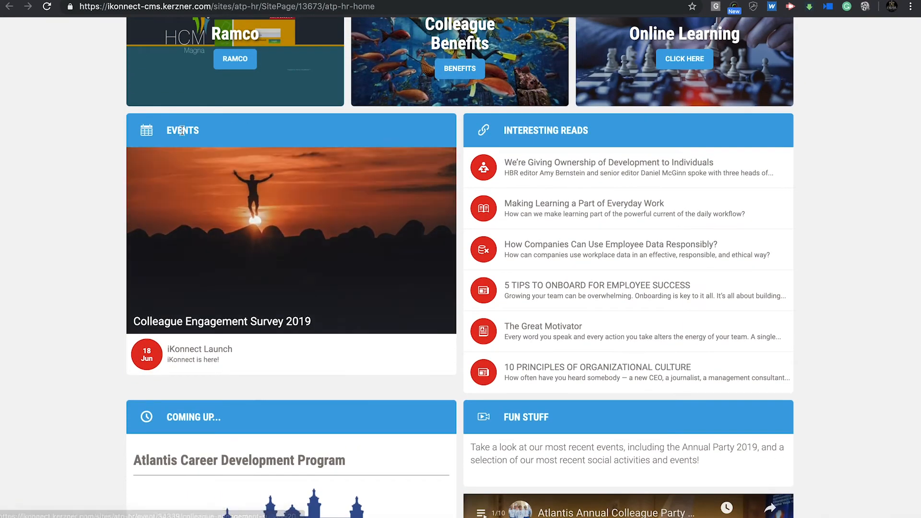
scroll(404, 346, down, 1)
scroll(404, 346, down, 6)
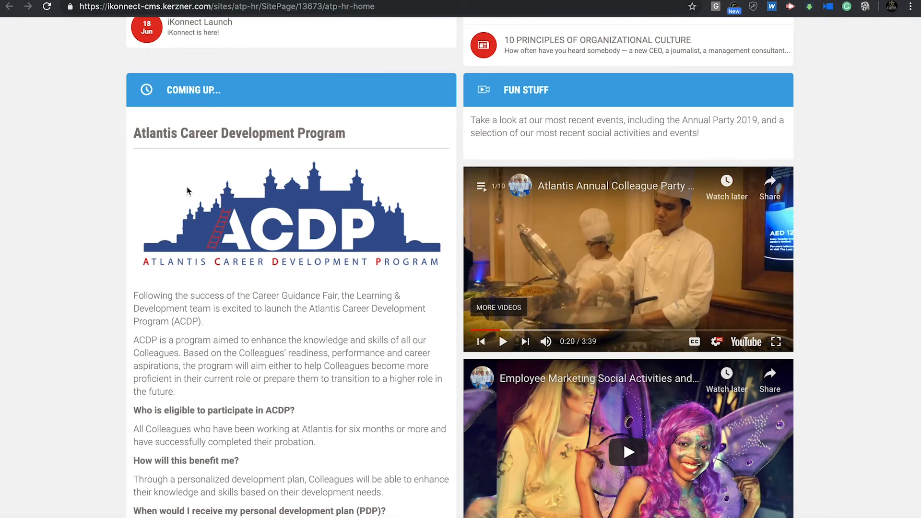
scroll(193, 258, down, 1)
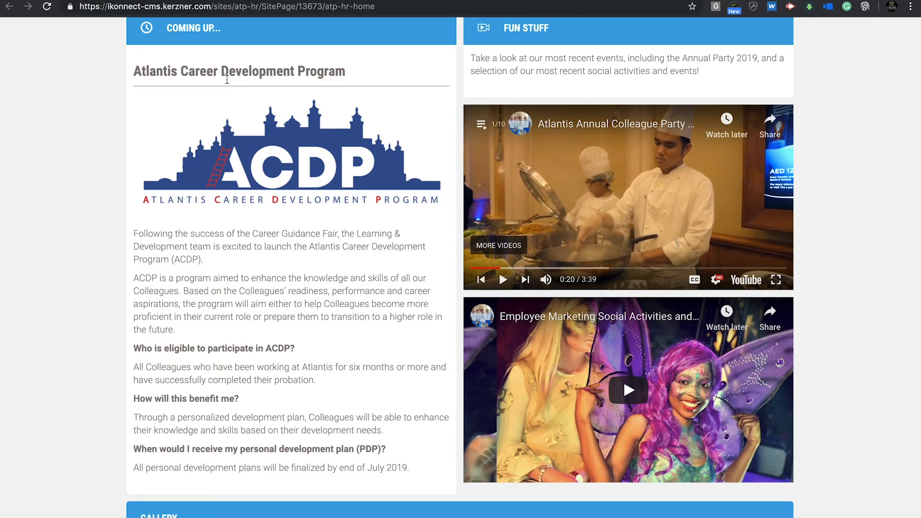
scroll(351, 151, down, 2)
scroll(351, 151, down, 4)
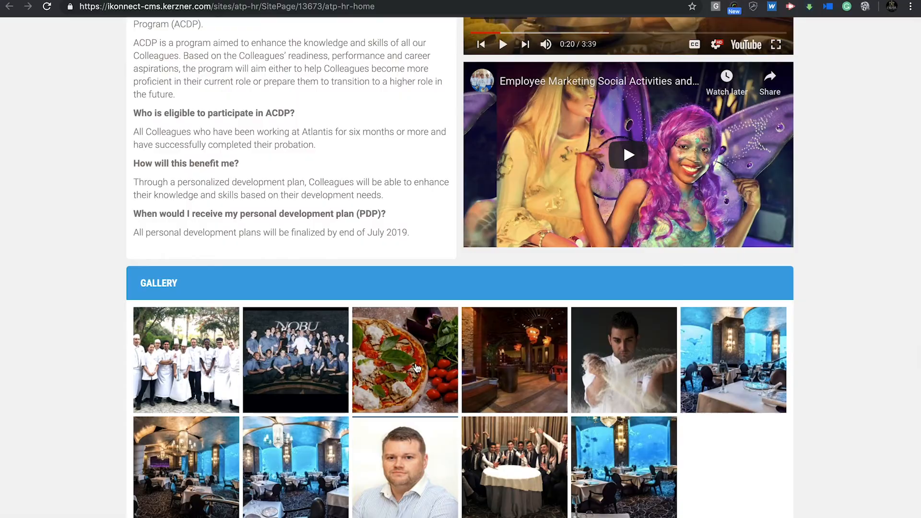
- Enlarge and close the pizza gallery photo, then play and pause the first Fun Stuff video
click(416, 364)
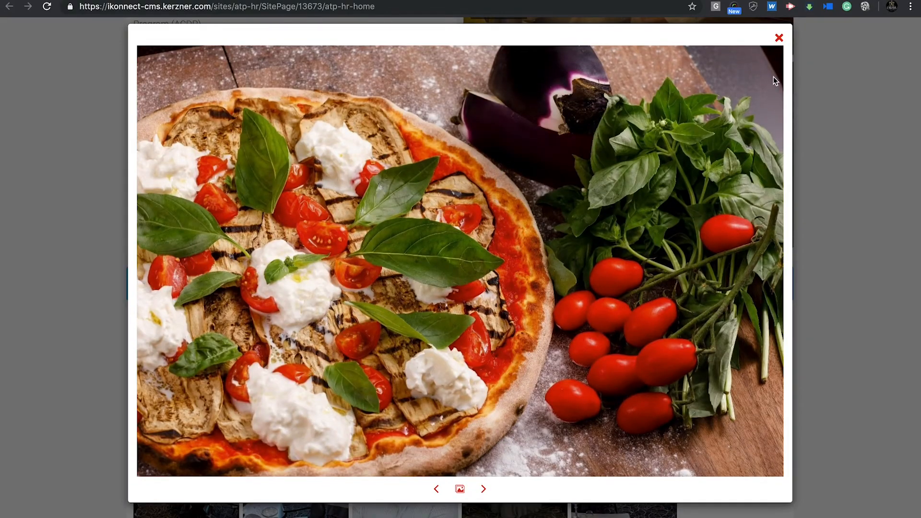
click(778, 37)
scroll(497, 197, up, 3)
click(502, 186)
scroll(528, 249, up, 2)
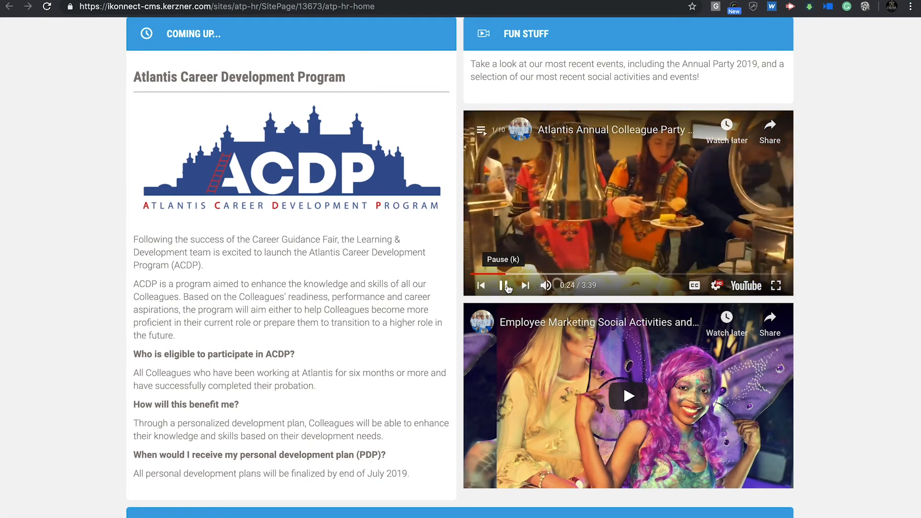
click(507, 286)
scroll(684, 240, up, 8)
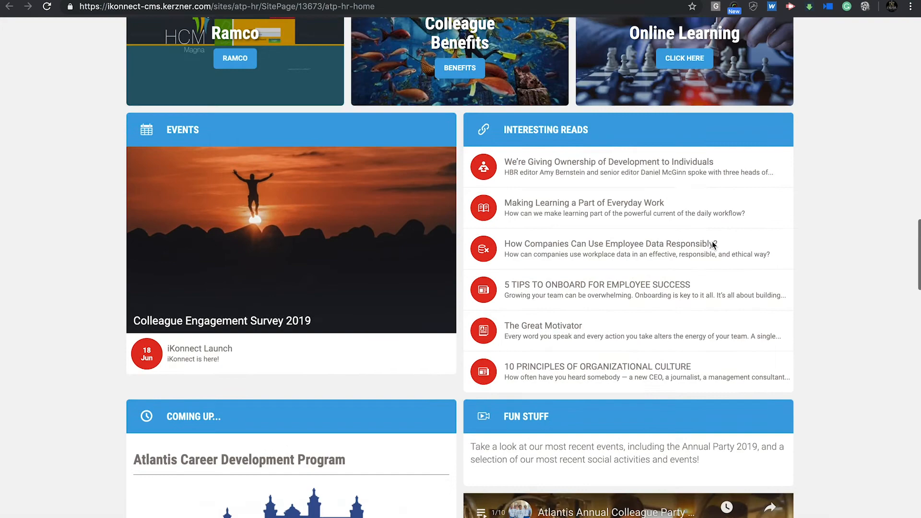
scroll(711, 241, up, 20)
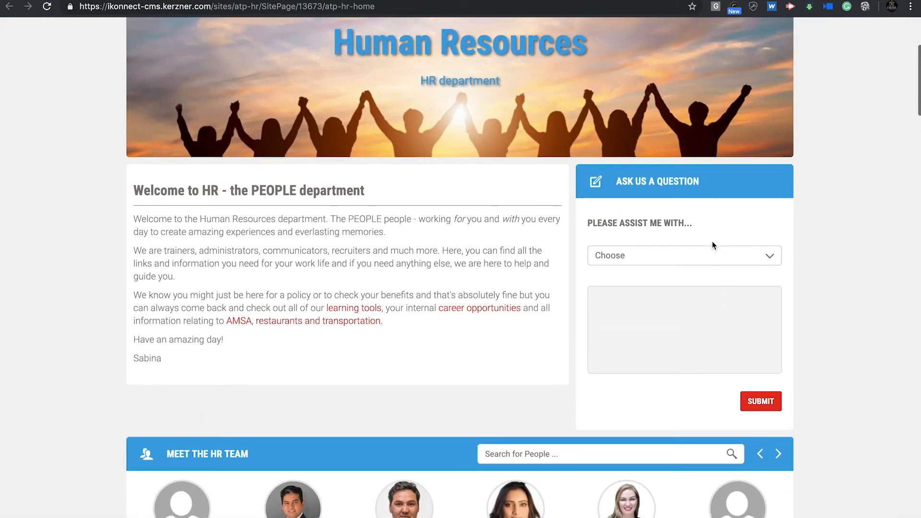
scroll(712, 241, up, 5)
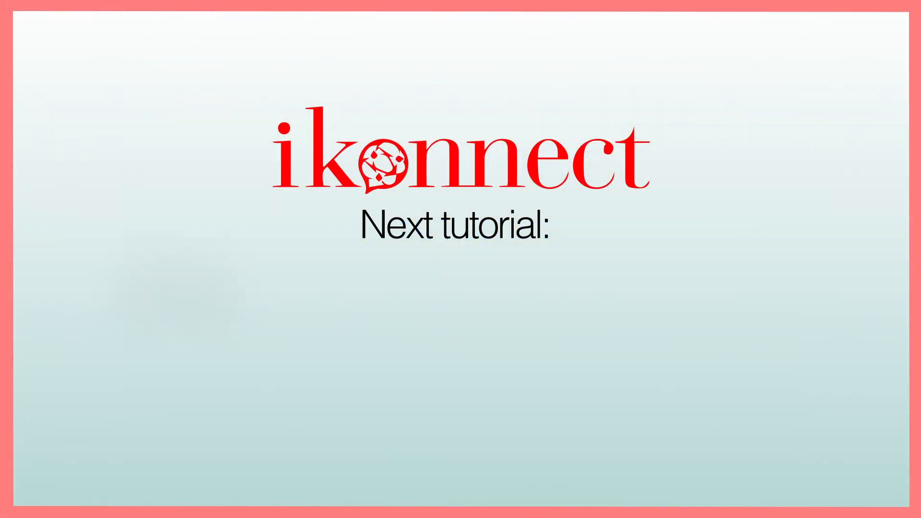